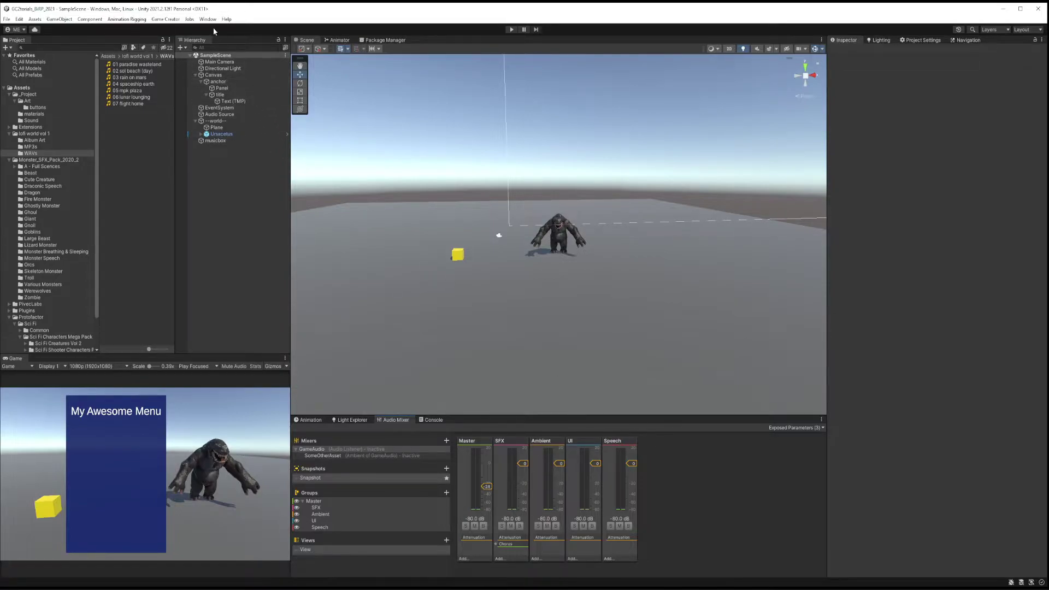
Review Game Creator's General audio mixer settings, expanding SomeOtherAsset's Master to find the Music group.
{"action": "left_click", "coordinate": [165, 19]}
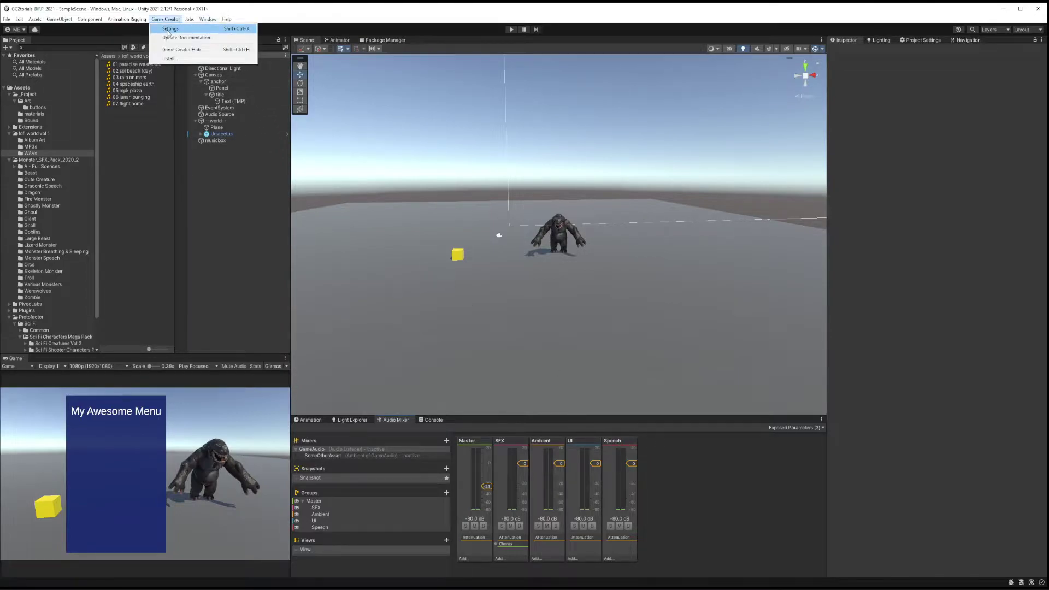
{"action": "left_click", "coordinate": [168, 29]}
{"action": "left_click", "coordinate": [93, 163]}
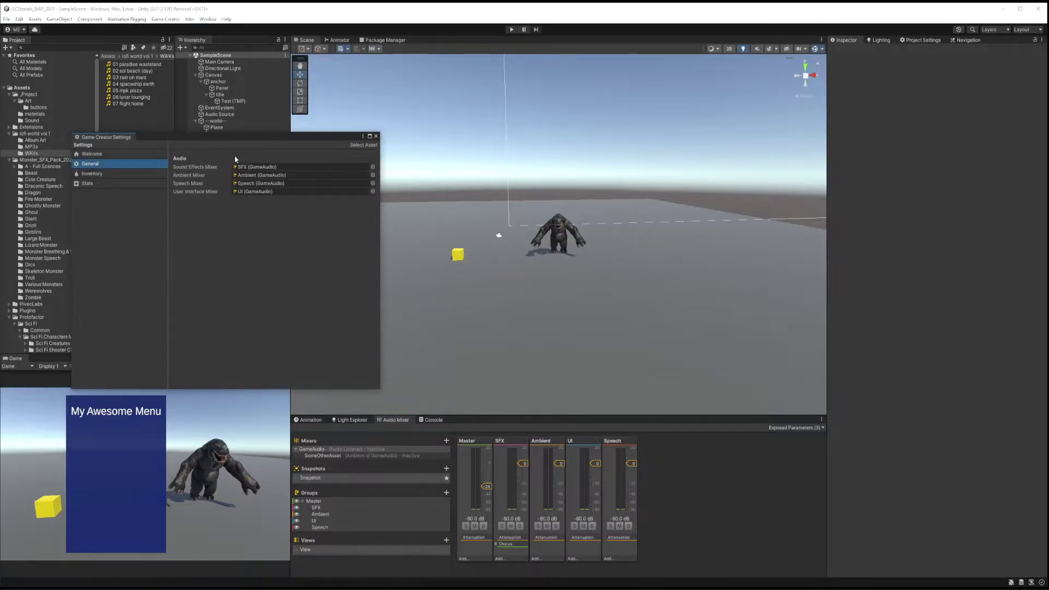
{"action": "left_click_drag", "start_coordinate": [238, 140], "coordinate": [427, 163]}
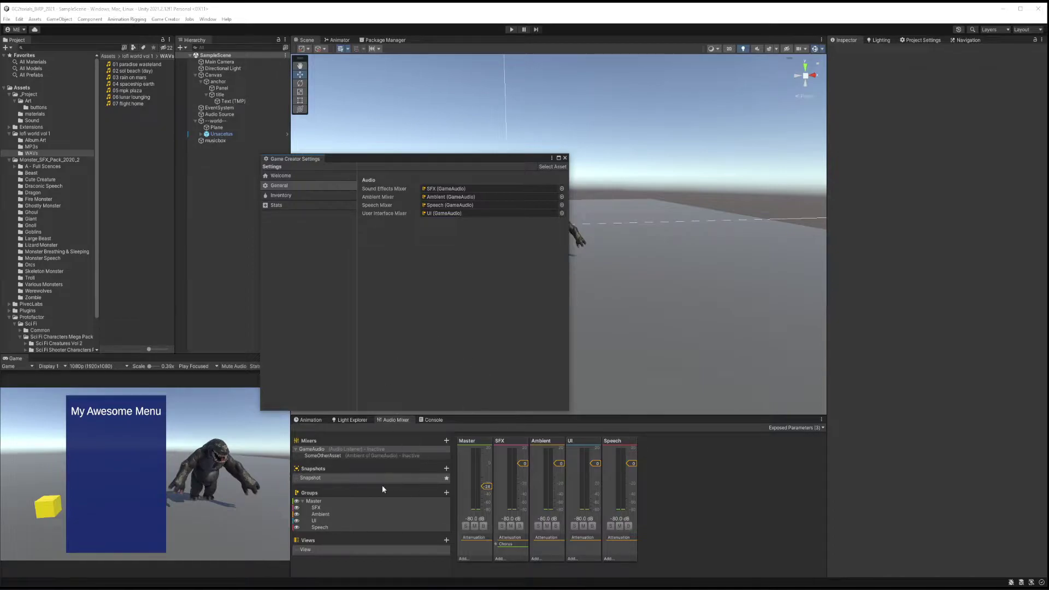
{"action": "left_click", "coordinate": [561, 189]}
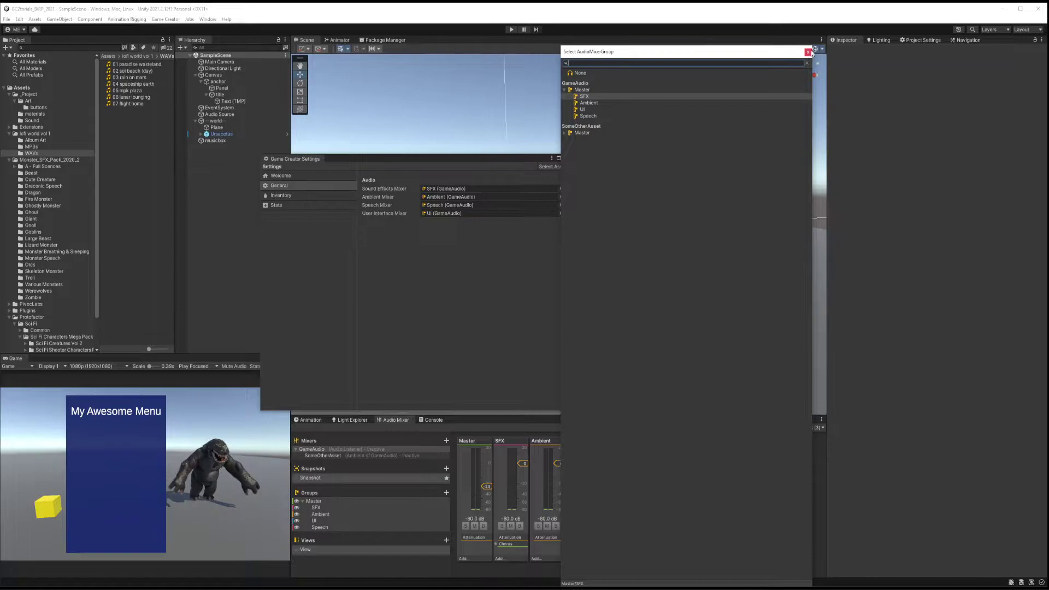
{"action": "left_click", "coordinate": [565, 133]}
{"action": "left_click", "coordinate": [808, 52]}
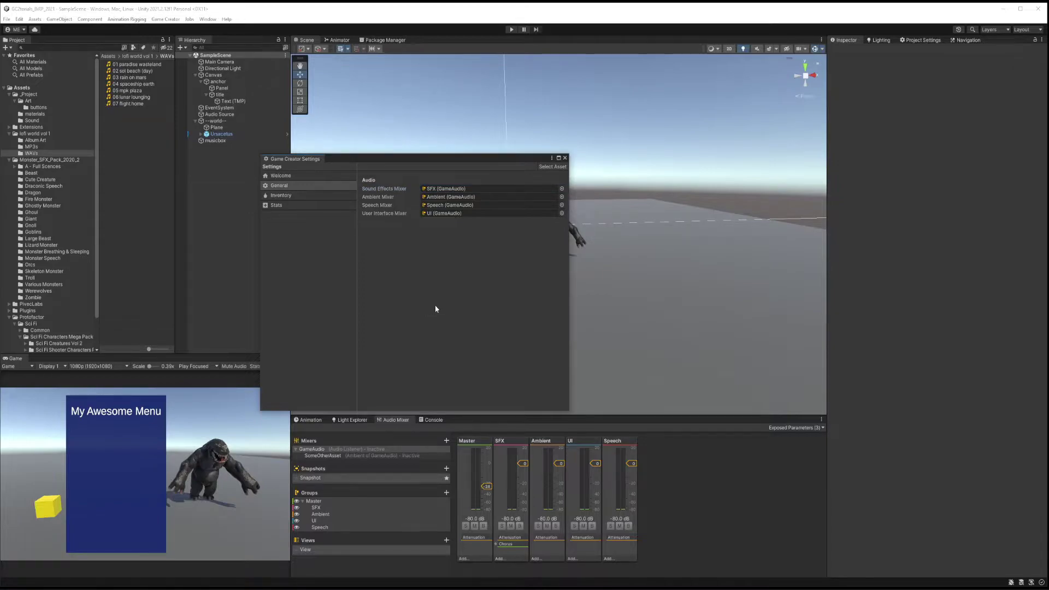
Close the settings, view the musicbox cube's Audio Source, and start Play mode.
{"action": "left_click", "coordinate": [565, 158]}
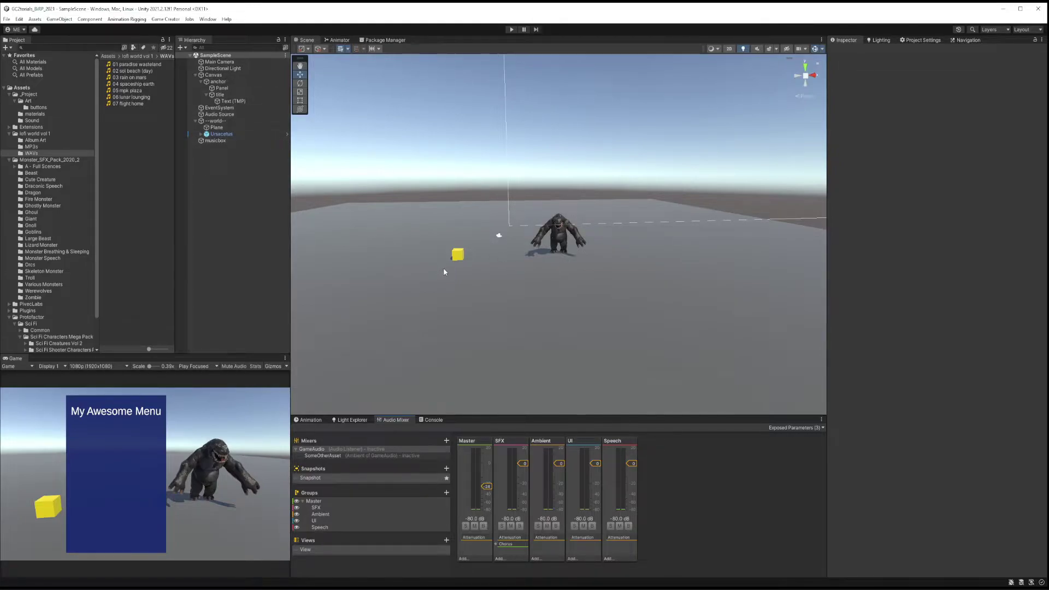
{"action": "left_click", "coordinate": [458, 254]}
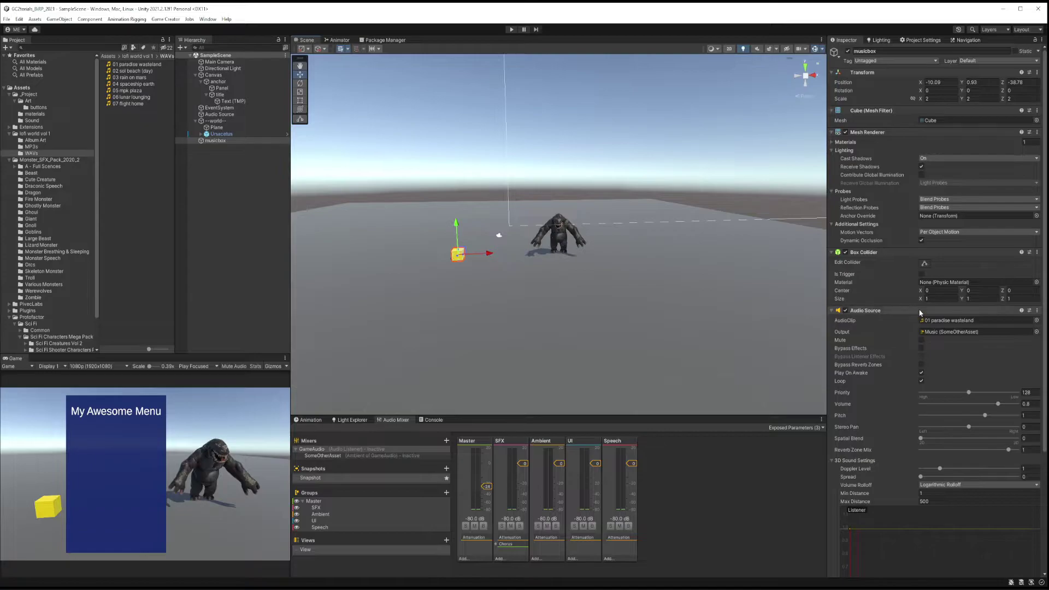
{"action": "left_click", "coordinate": [512, 31]}
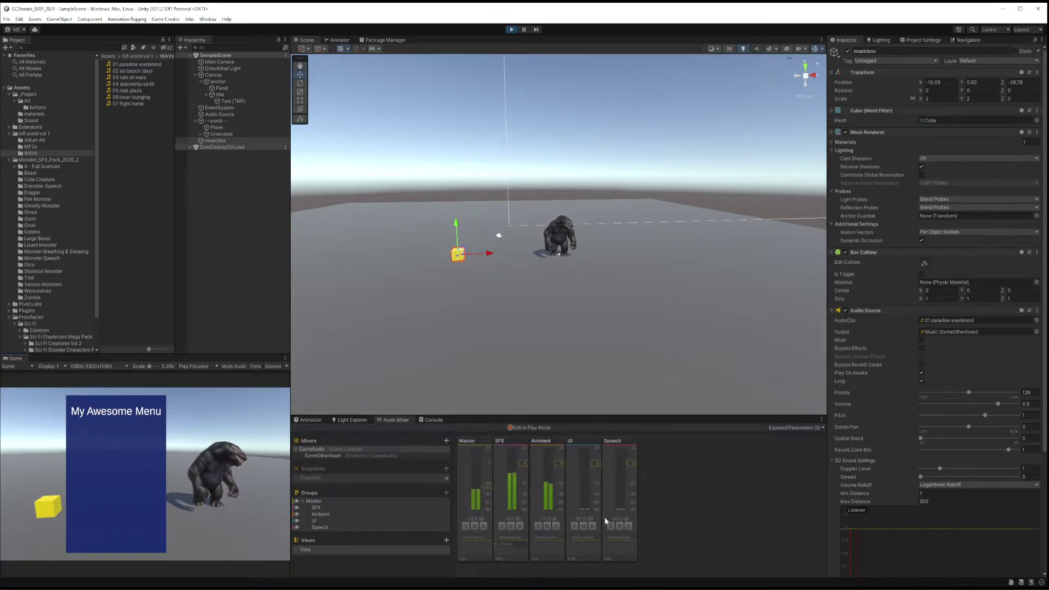
On the SomeOtherAsset mixer, enable Edit in Play Mode and raise the Music group volume slightly.
{"action": "left_click", "coordinate": [314, 456]}
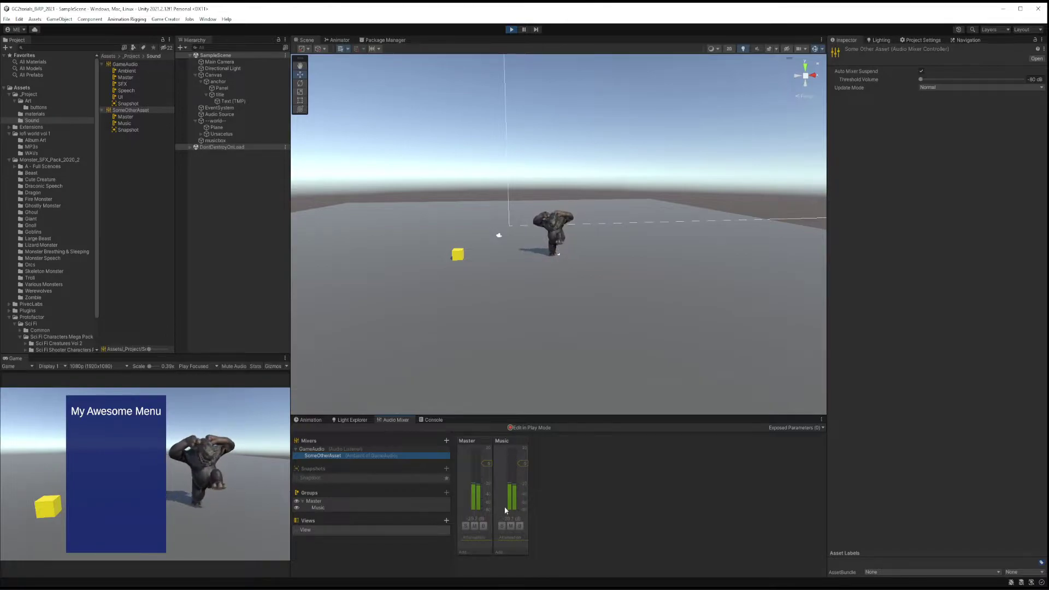
{"action": "left_click", "coordinate": [529, 428]}
{"action": "mouse_move", "coordinate": [520, 463]}
{"action": "left_mouse_down"}
{"action": "mouse_move", "coordinate": [526, 446]}
{"action": "mouse_move", "coordinate": [523, 475]}
{"action": "left_mouse_up"}
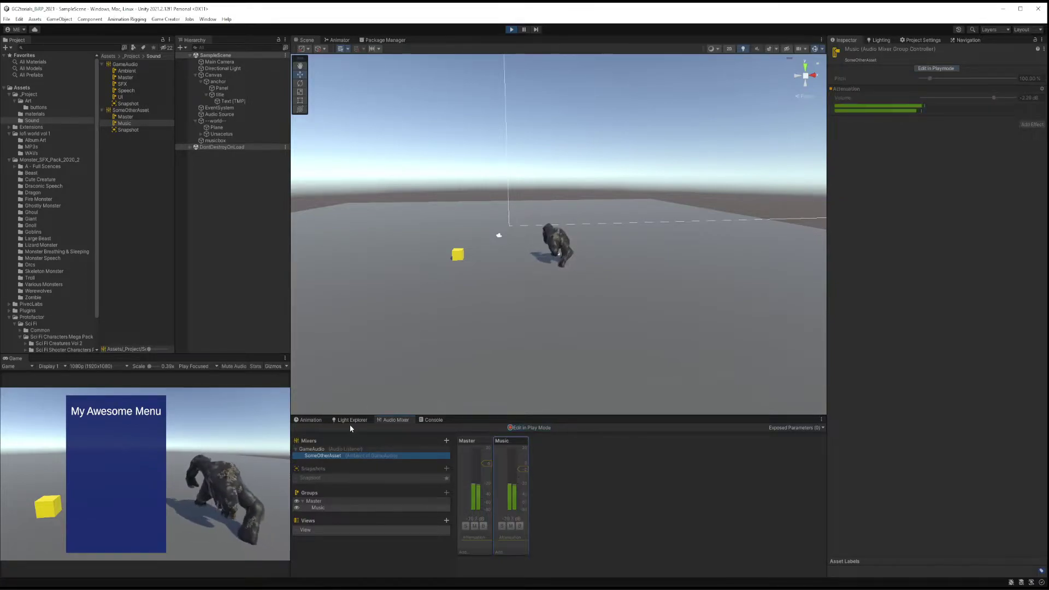
On the GameAudio mixer, enable Edit in Play Mode and raise the Ambient group volume.
{"action": "left_click", "coordinate": [318, 449]}
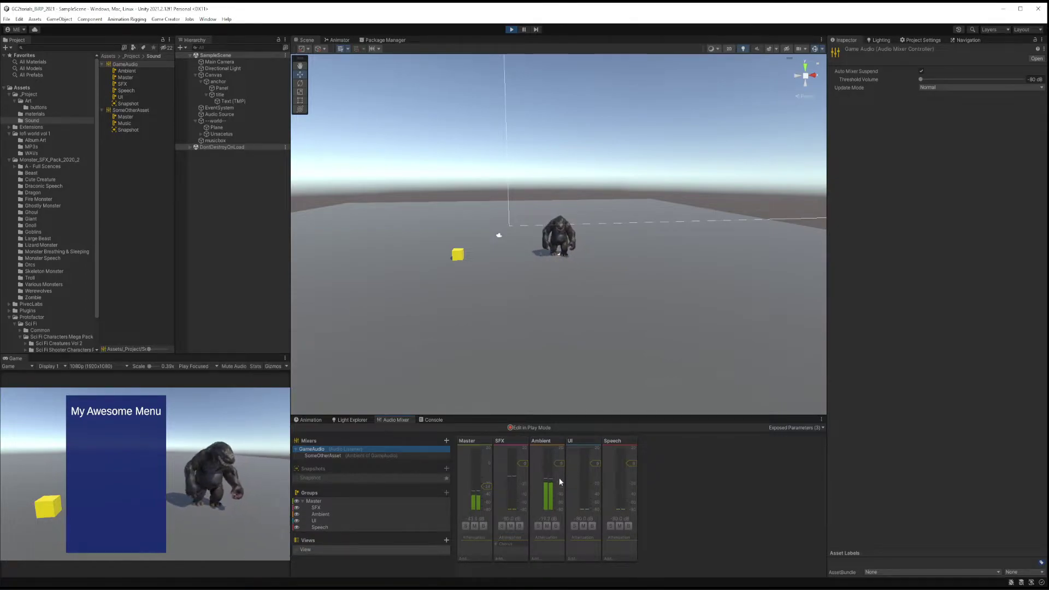
{"action": "left_click", "coordinate": [541, 427]}
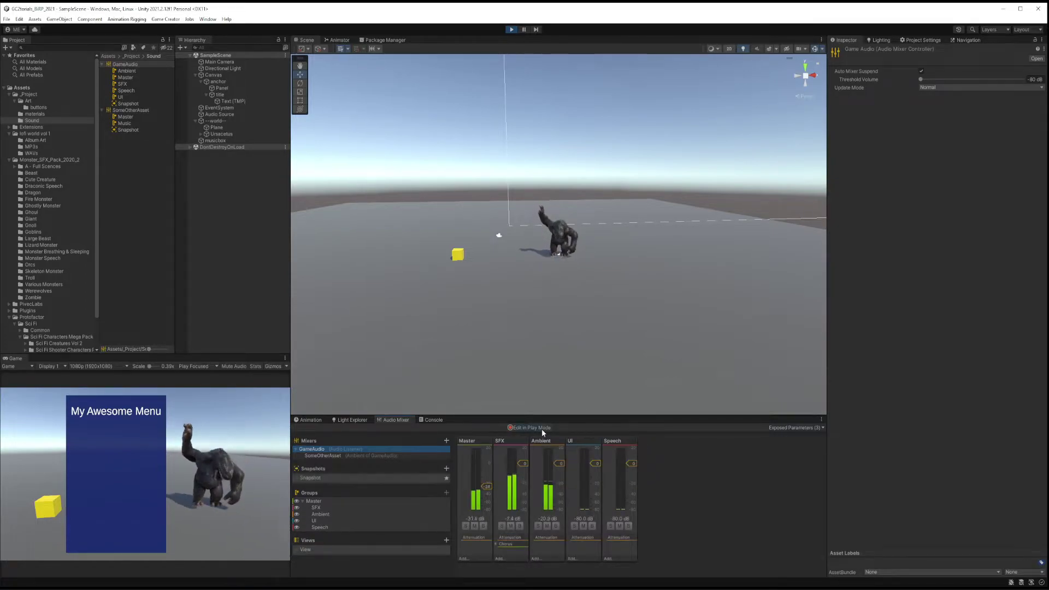
{"action": "mouse_move", "coordinate": [558, 463]}
{"action": "left_mouse_down"}
{"action": "mouse_move", "coordinate": [561, 454]}
{"action": "mouse_move", "coordinate": [562, 464]}
{"action": "left_mouse_up"}
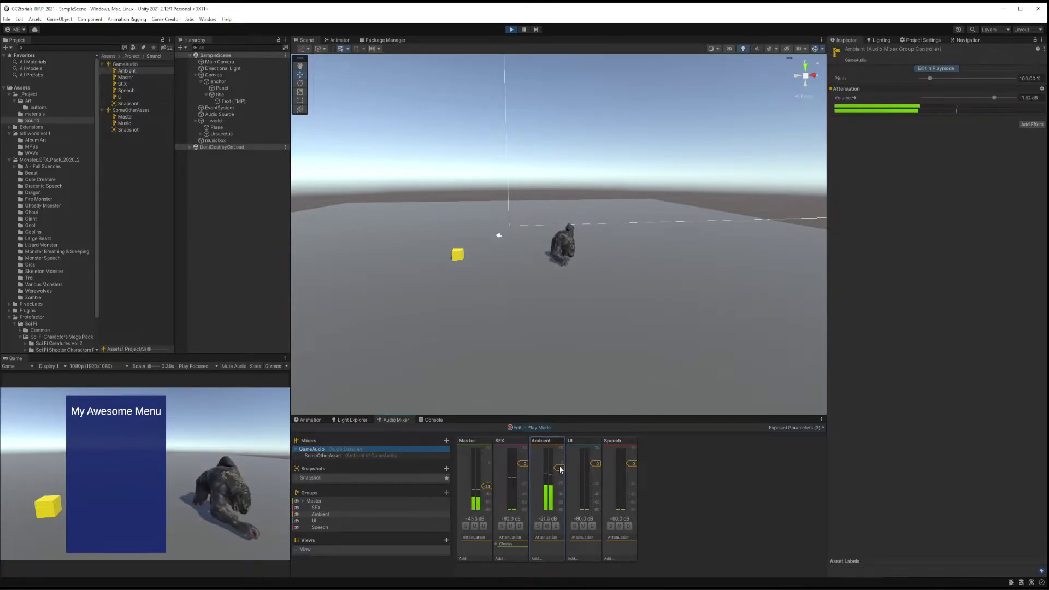
{"action": "left_click", "coordinate": [475, 495]}
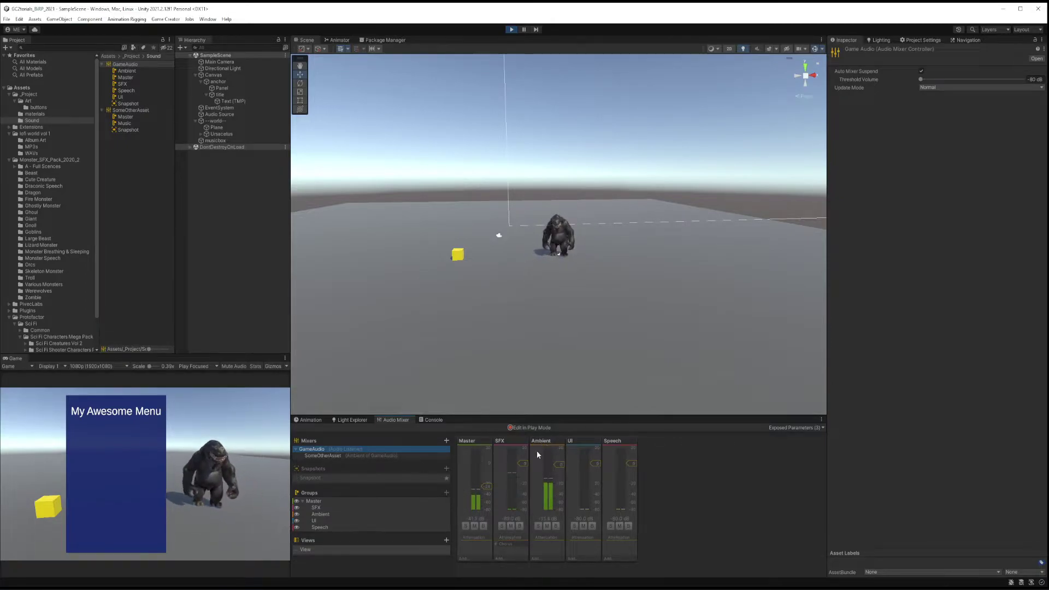
Check the Game Creator General audio mixer settings, then close the window.
{"action": "left_click", "coordinate": [177, 20]}
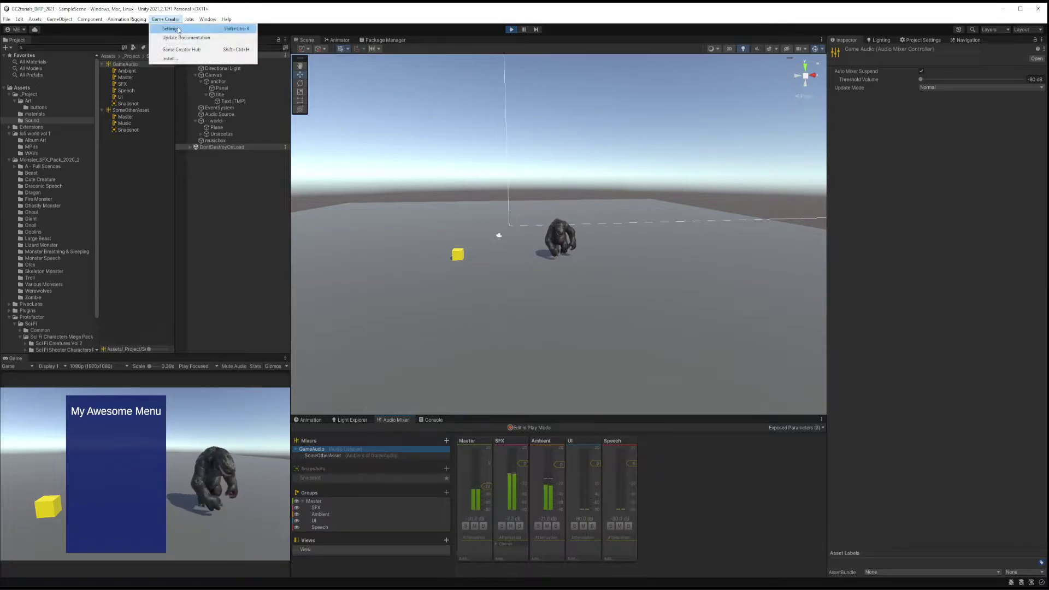
{"action": "left_click", "coordinate": [180, 32]}
{"action": "left_click", "coordinate": [279, 186]}
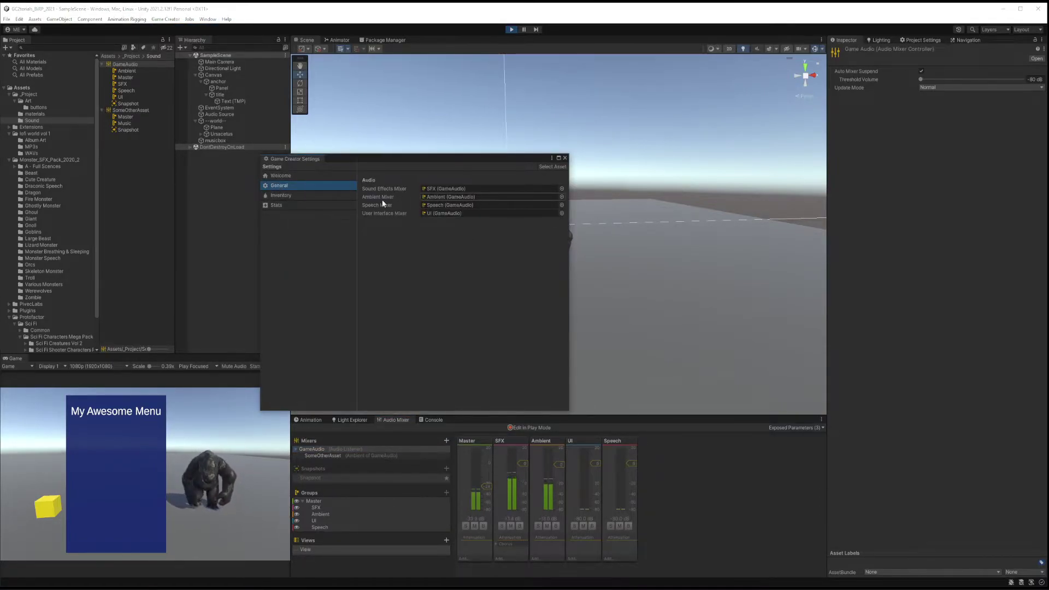
{"action": "left_click", "coordinate": [565, 158]}
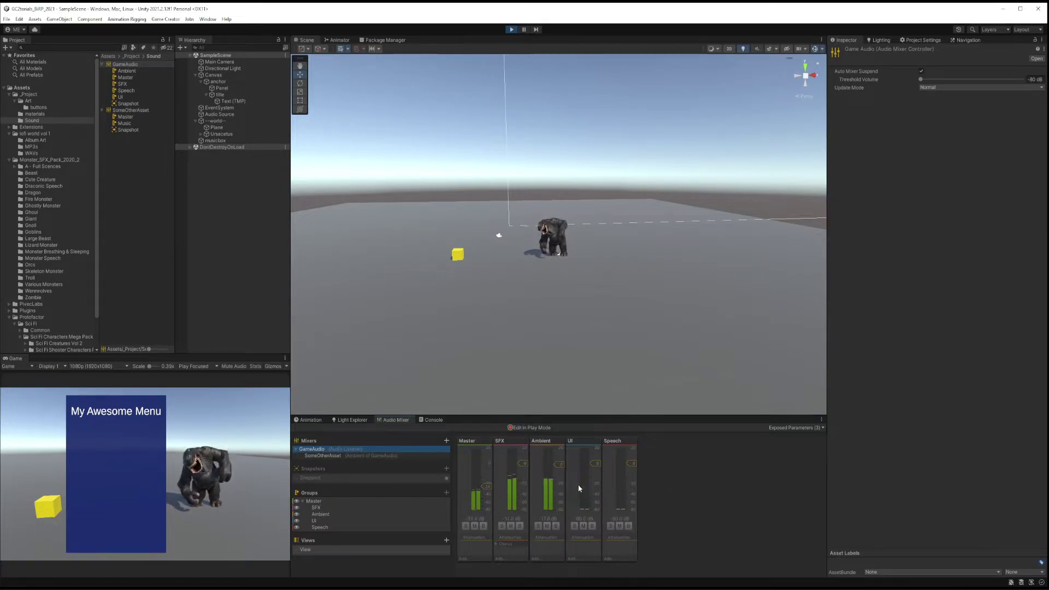
Select Ursacetus, enlarge the Inspector to show its four-clip random-sound Trigger, and orbit around it.
{"action": "left_click", "coordinate": [221, 133]}
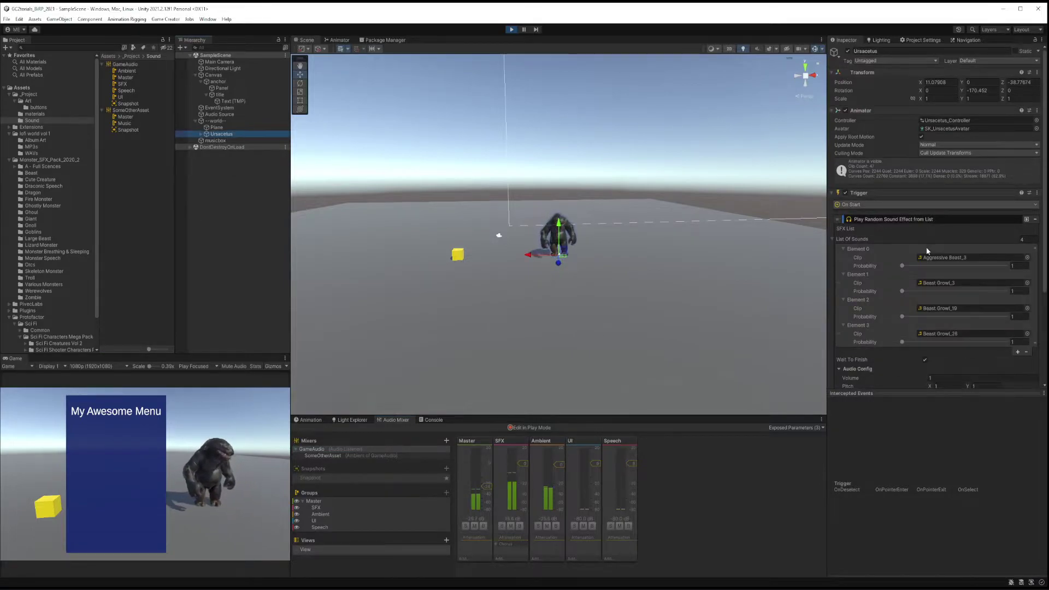
{"action": "left_click_drag", "start_coordinate": [914, 392], "coordinate": [914, 512]}
{"action": "scroll", "coordinate": [959, 182], "scroll_direction": "down", "scroll_amount": 1}
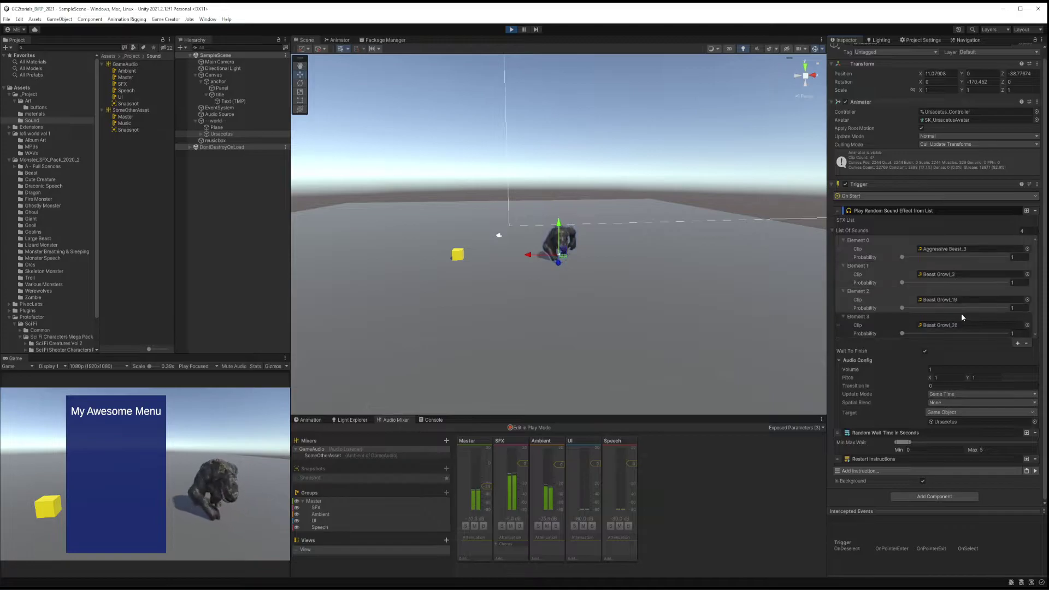
{"action": "right_click_drag", "start_coordinate": [624, 225], "coordinate": [644, 243]}
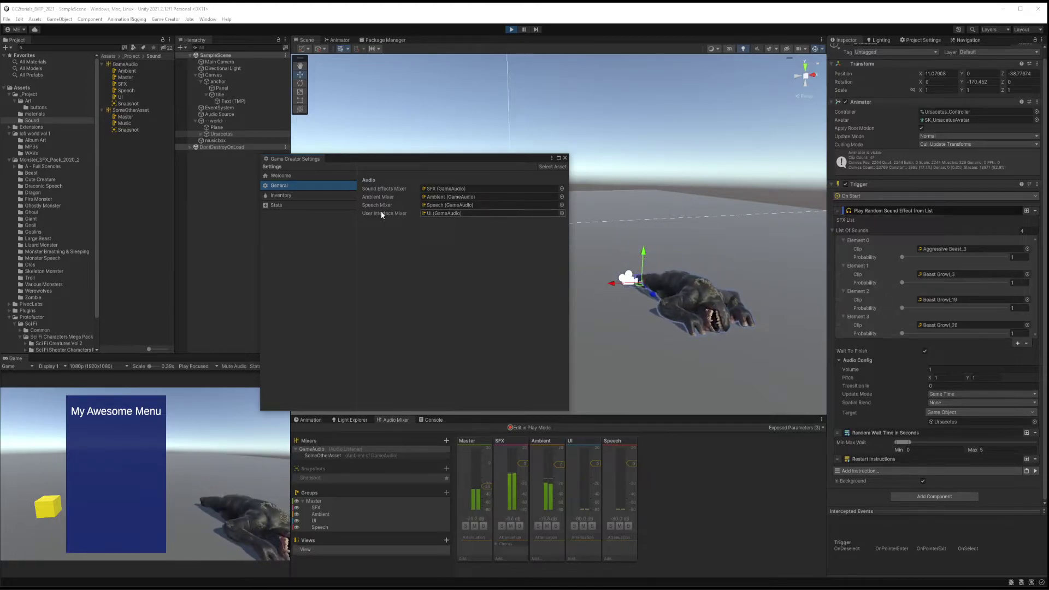
{"action": "left_click", "coordinate": [564, 158]}
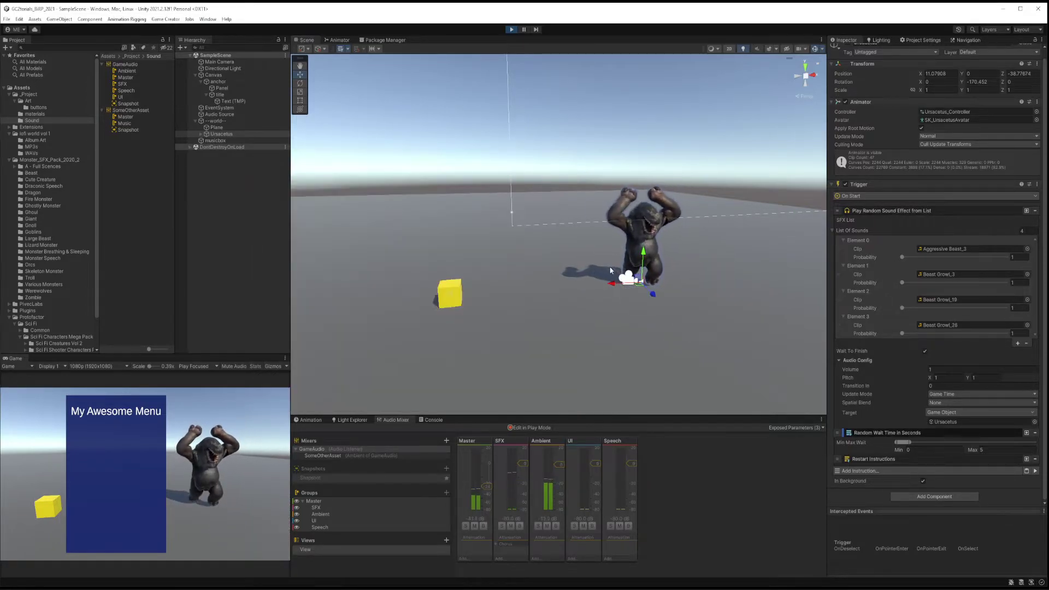
{"action": "right_click_drag", "start_coordinate": [610, 270], "coordinate": [556, 252]}
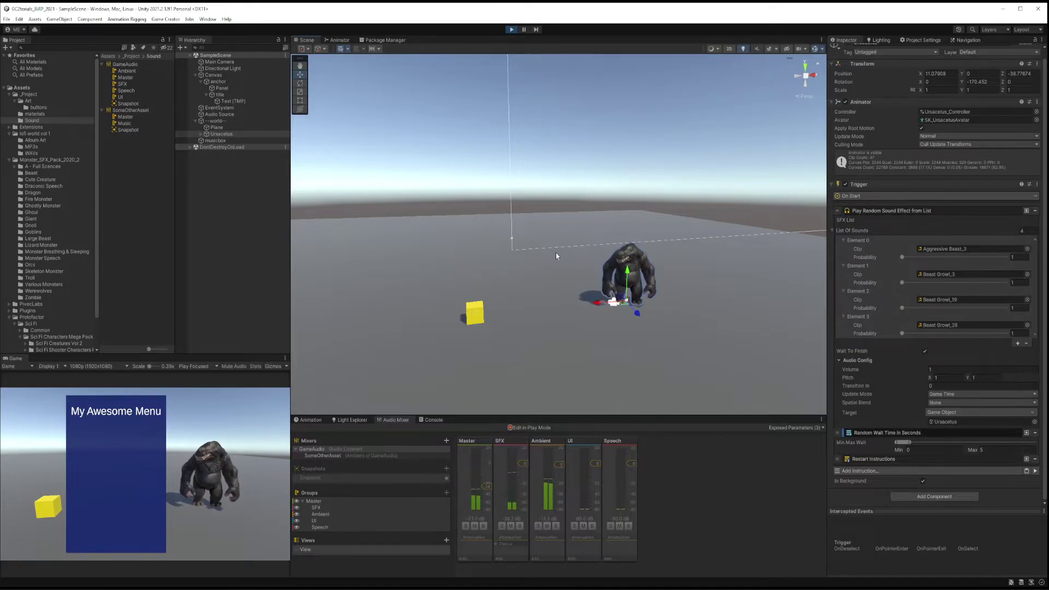
Stop the game and frame the menu Canvas in the 2D Scene view.
{"action": "key", "text": "ctrl+p"}
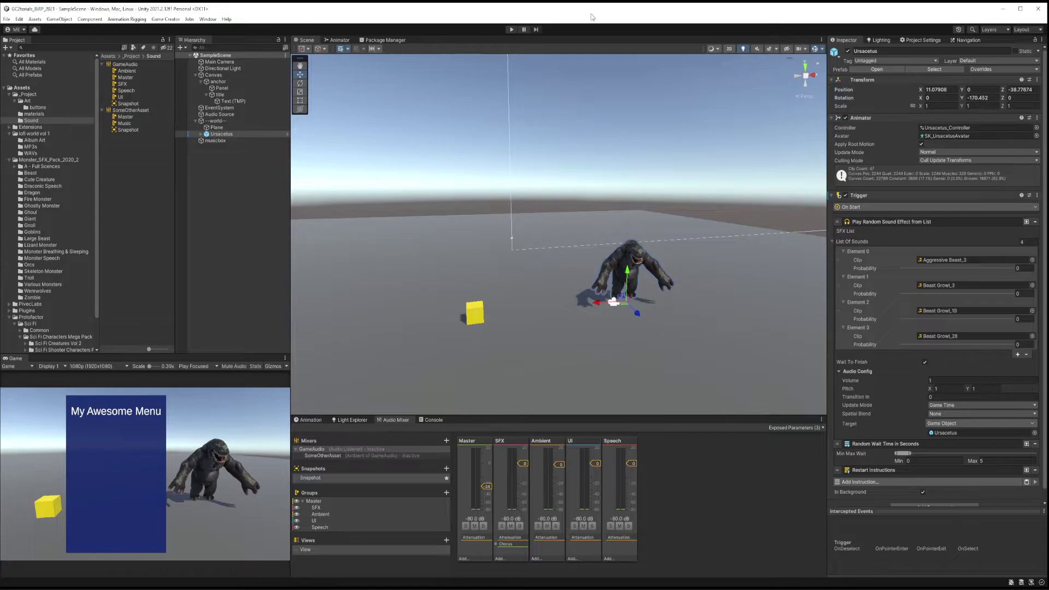
{"action": "key", "text": "2"}
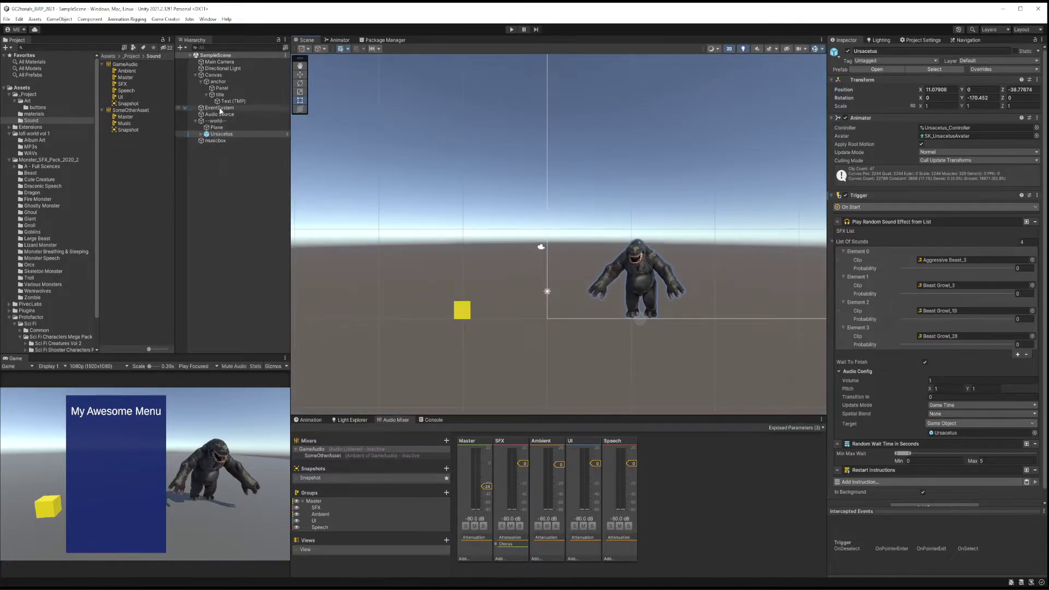
{"action": "left_click", "coordinate": [219, 76]}
{"action": "key", "text": "f"}
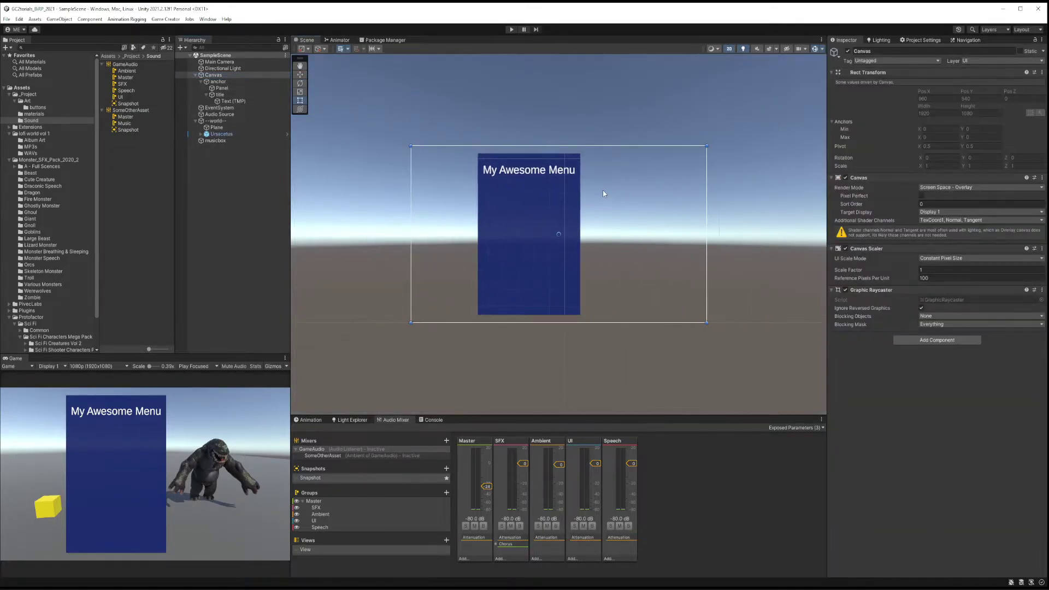
{"action": "scroll", "coordinate": [637, 248], "scroll_direction": "up", "scroll_amount": 3}
{"action": "middle_click_drag", "start_coordinate": [637, 248], "coordinate": [673, 252]}
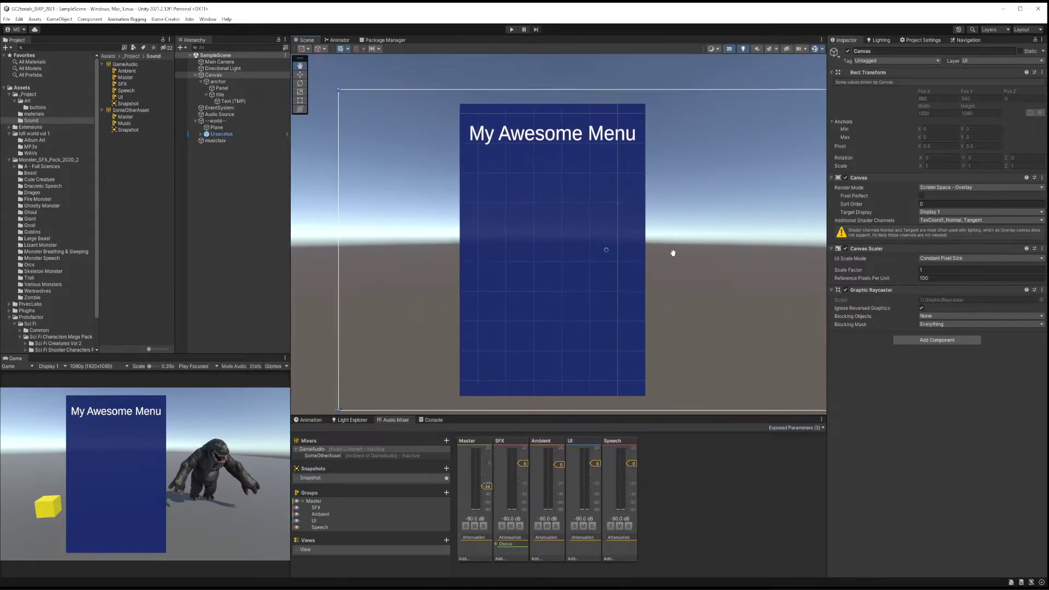
Create an empty child volumeGC2 under anchor and widen and heighten its rect.
{"action": "right_click", "coordinate": [199, 80]}
{"action": "left_click", "coordinate": [249, 189]}
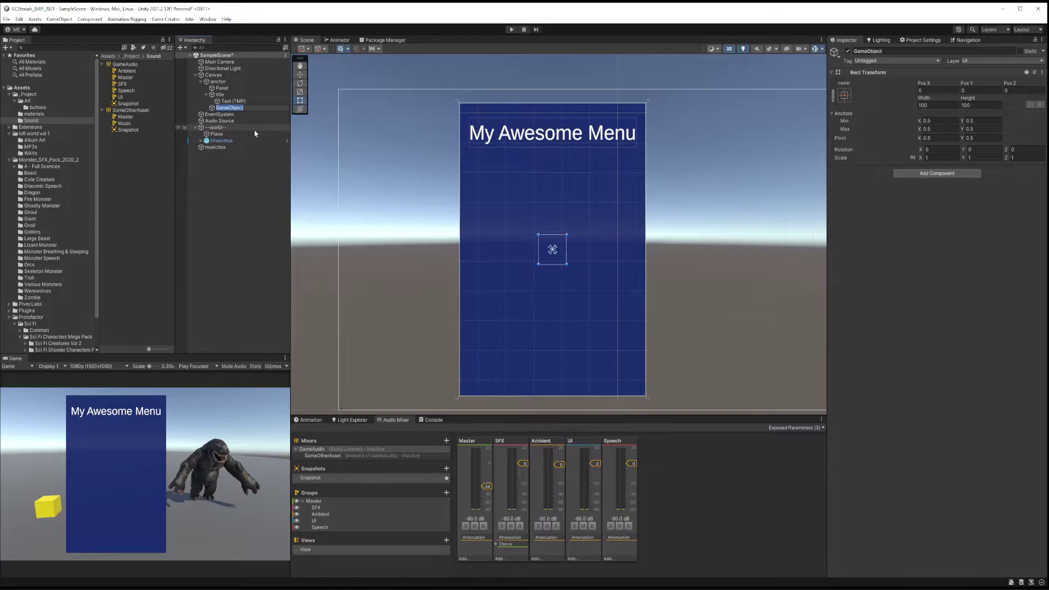
{"action": "type", "text": "volumeGC2"}
{"action": "key", "text": "Return"}
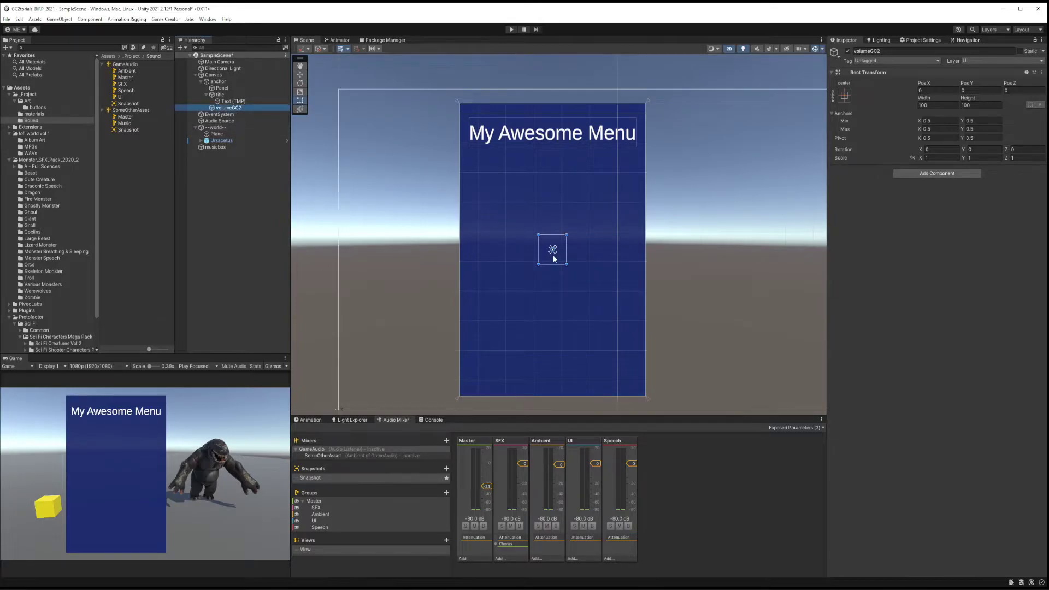
{"action": "left_click_drag", "start_coordinate": [582, 249], "coordinate": [636, 250], "text": "alt"}
{"action": "left_click_drag", "start_coordinate": [553, 265], "coordinate": [552, 272], "text": "alt"}
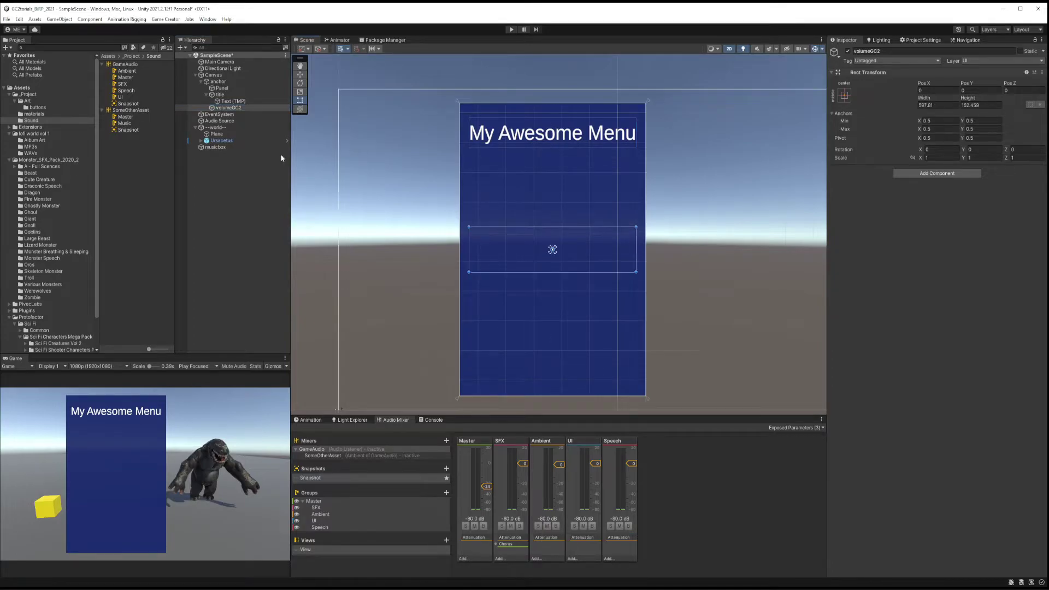
Add a Game Creator UI Slider inside volumeGC2 plus a TextMeshPro label 'GC2 volume'.
{"action": "right_click", "coordinate": [229, 108]}
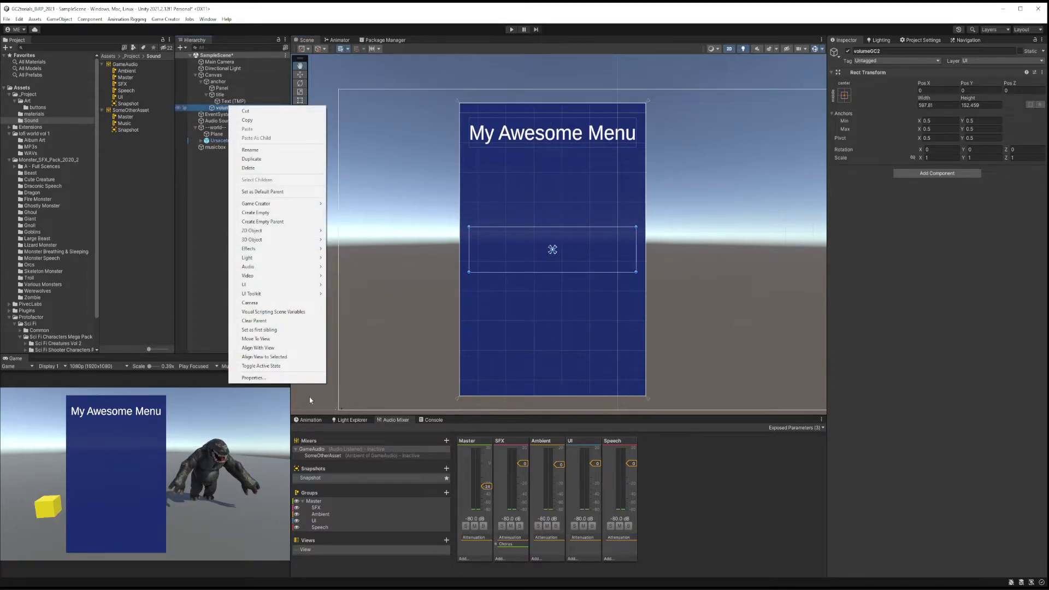
{"action": "mouse_move", "coordinate": [314, 204]}
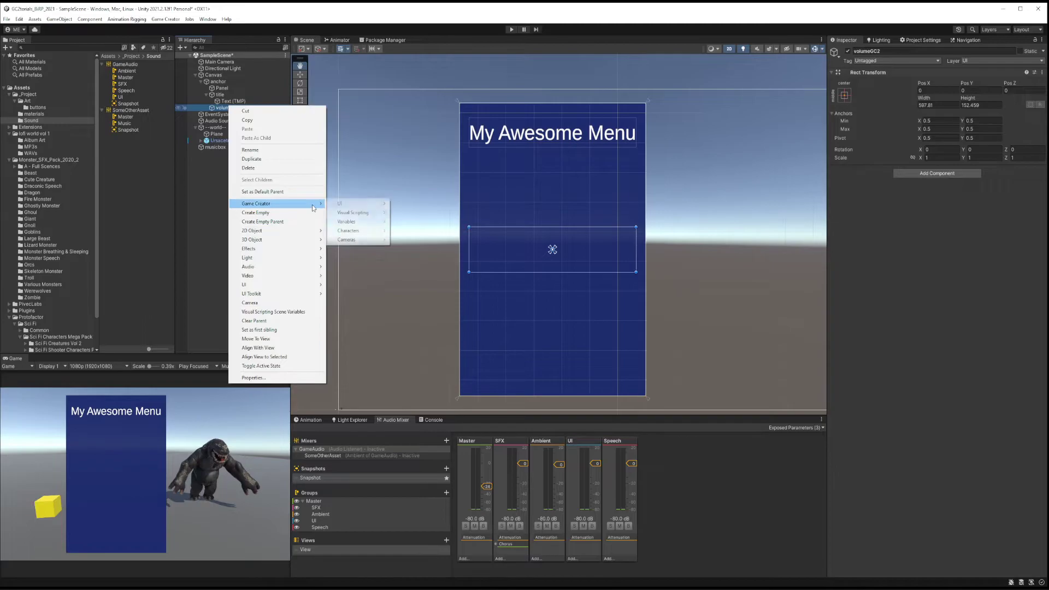
{"action": "mouse_move", "coordinate": [352, 207]}
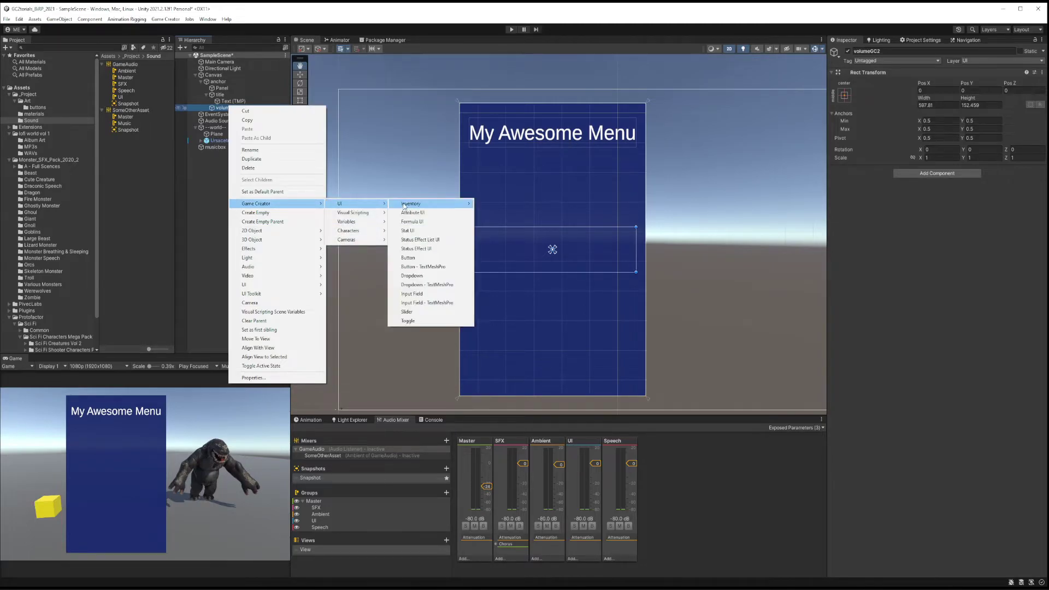
{"action": "left_click", "coordinate": [435, 313]}
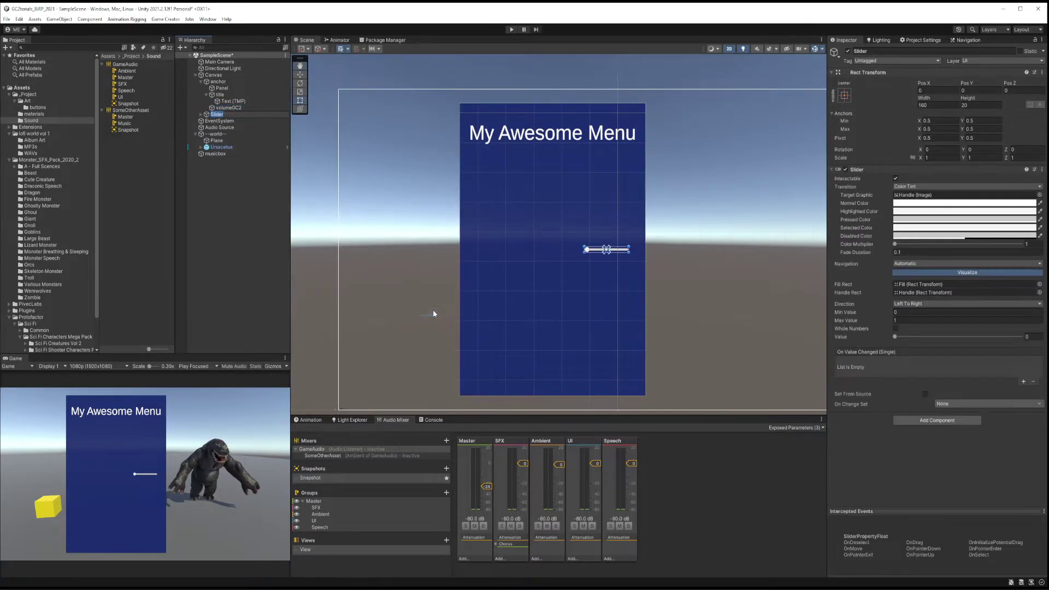
{"action": "left_click_drag", "start_coordinate": [217, 114], "coordinate": [227, 107]}
{"action": "right_click", "coordinate": [232, 108]}
{"action": "mouse_move", "coordinate": [306, 288]}
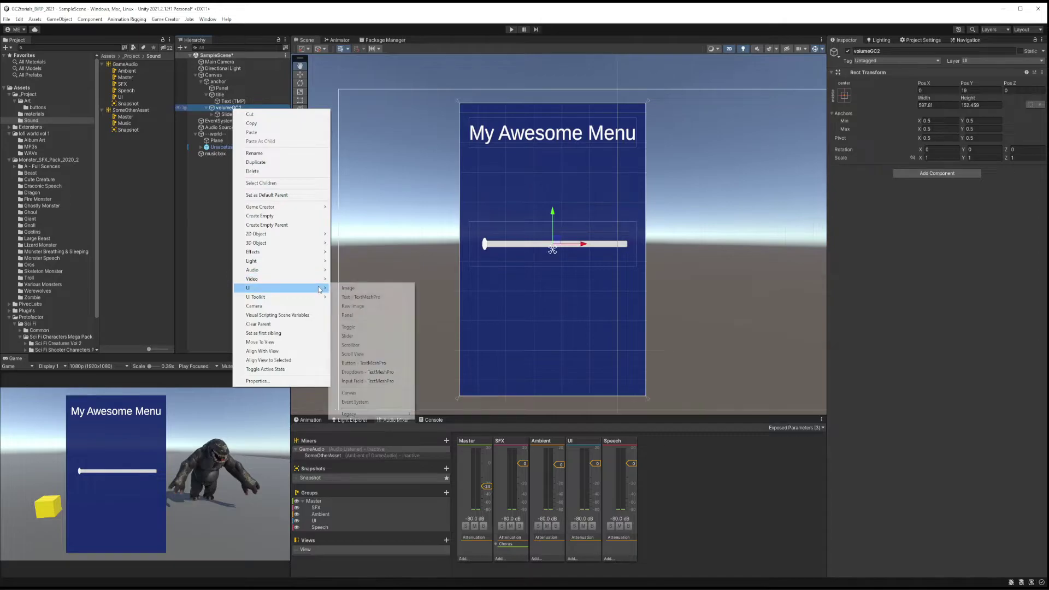
{"action": "left_click", "coordinate": [352, 297]}
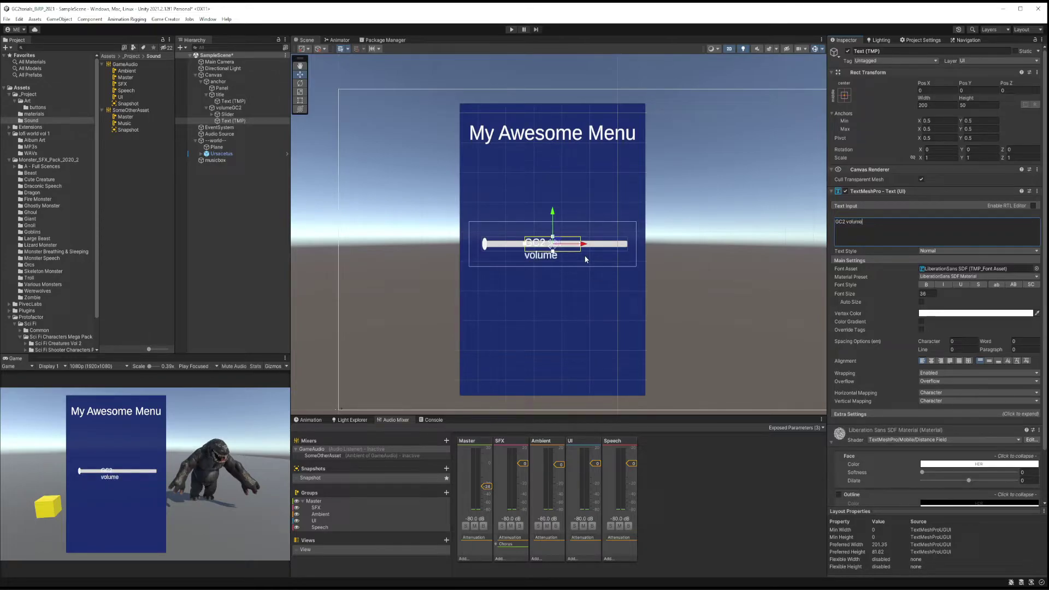
{"action": "left_click", "coordinate": [601, 201]}
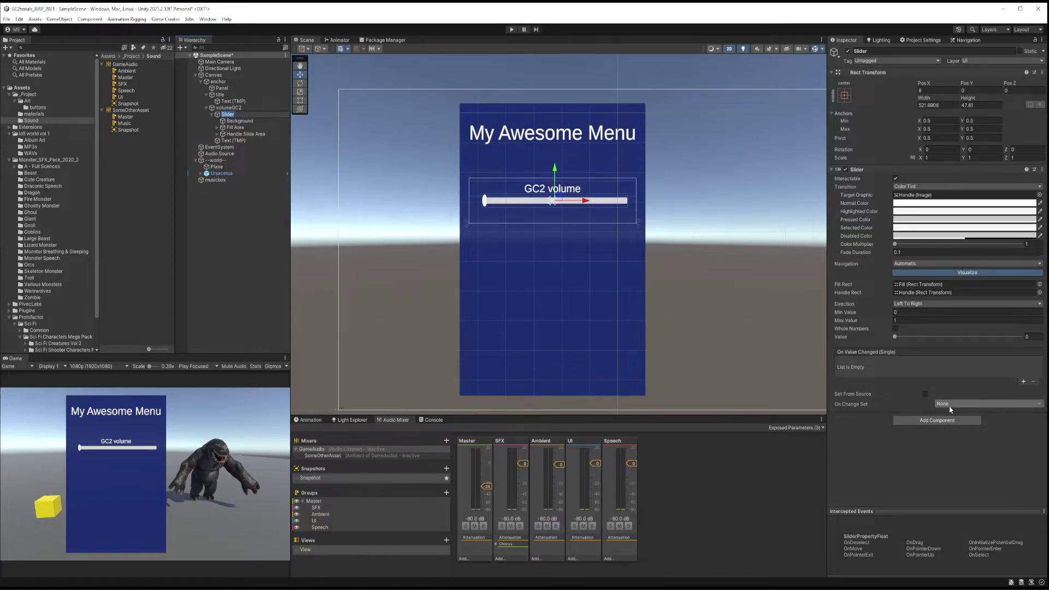
Set the slider's On Change Set to Audio > Volume SFX, then enter Play mode.
{"action": "left_click", "coordinate": [967, 405]}
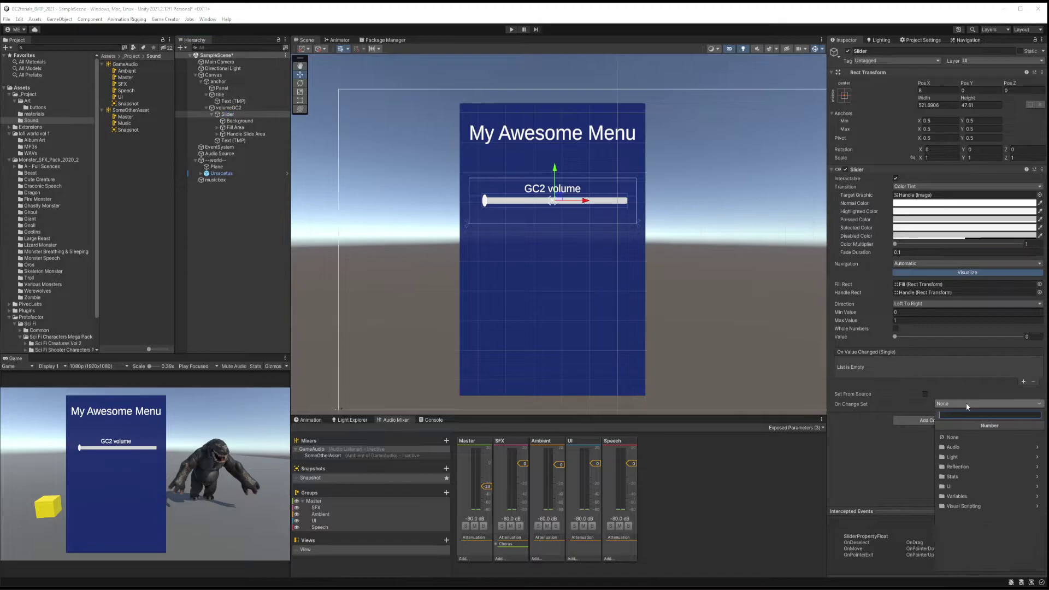
{"action": "left_click", "coordinate": [979, 446]}
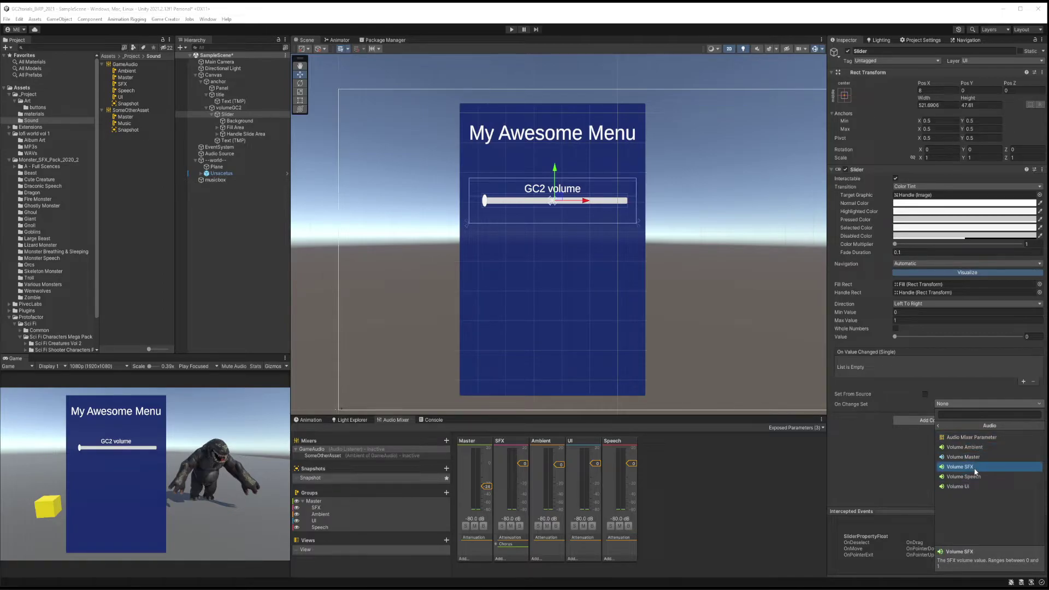
{"action": "left_click", "coordinate": [961, 467]}
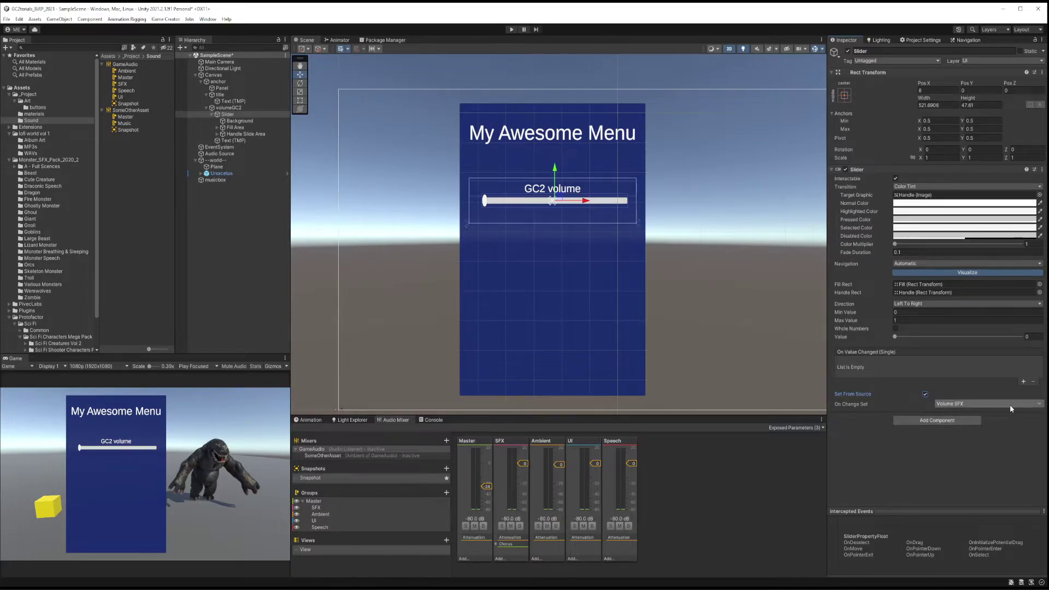
{"action": "left_click", "coordinate": [510, 30]}
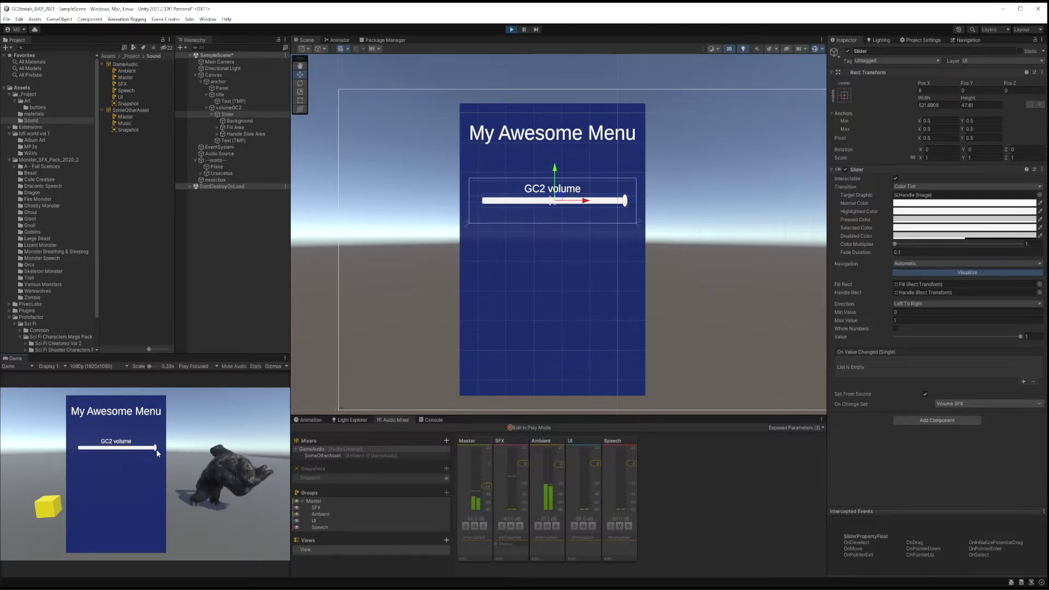
Drag the GC2 volume slider fully down, back up to about 0.41, then exit Play mode.
{"action": "left_click_drag", "start_coordinate": [156, 448], "coordinate": [47, 459]}
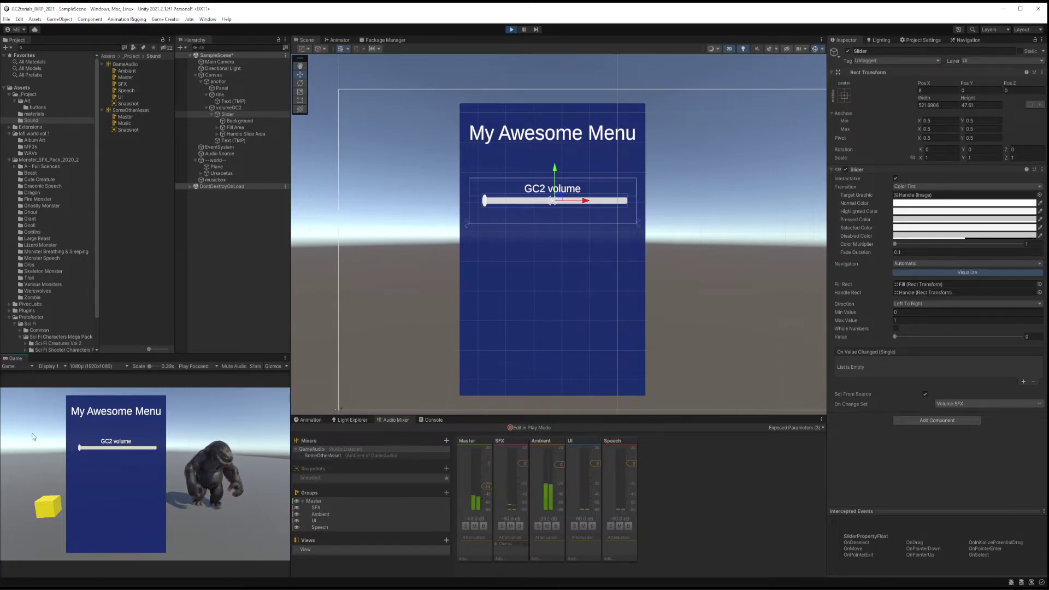
{"action": "left_click_drag", "start_coordinate": [79, 448], "coordinate": [197, 457]}
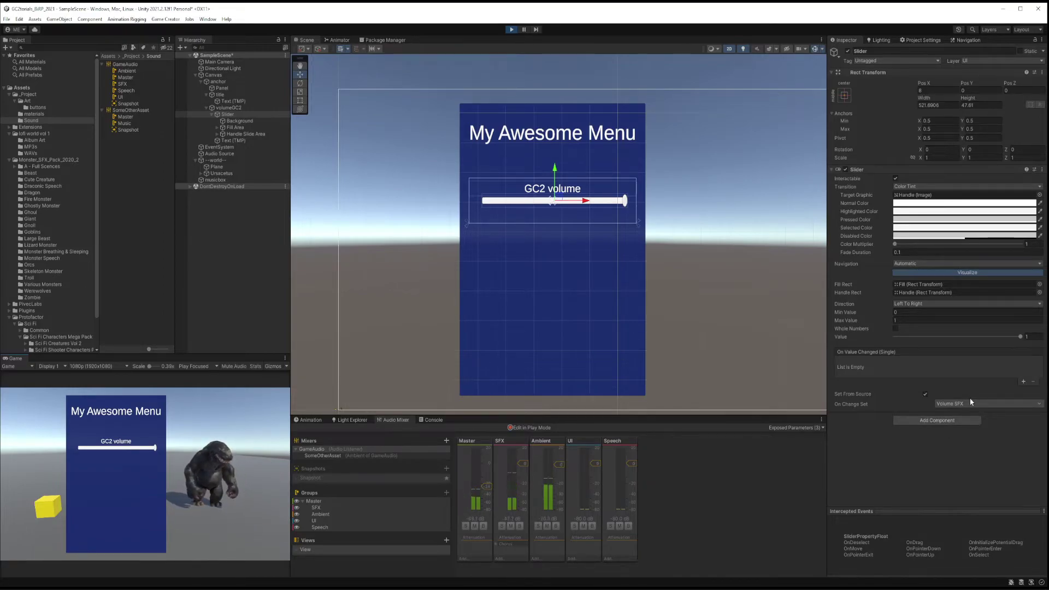
{"action": "key", "text": "ctrl+p"}
Move the duplicated container down, rename it volumeMainAudio, and change its label to 'Volume Mixer'.
{"action": "left_click_drag", "start_coordinate": [556, 171], "coordinate": [568, 234]}
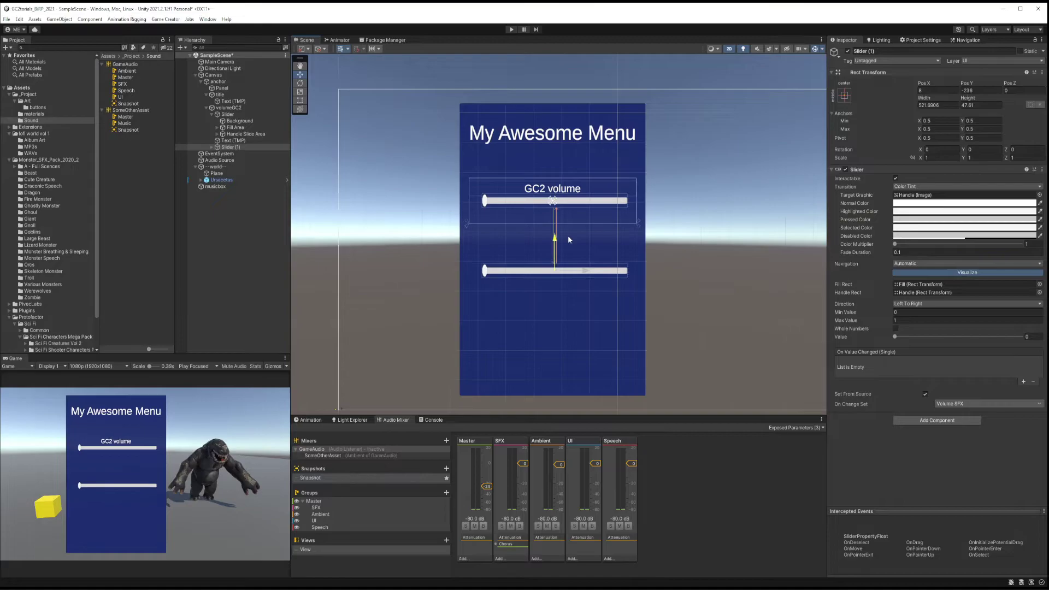
{"action": "double_click", "coordinate": [232, 146]}
{"action": "left_click_drag", "start_coordinate": [231, 147], "coordinate": [265, 147]}
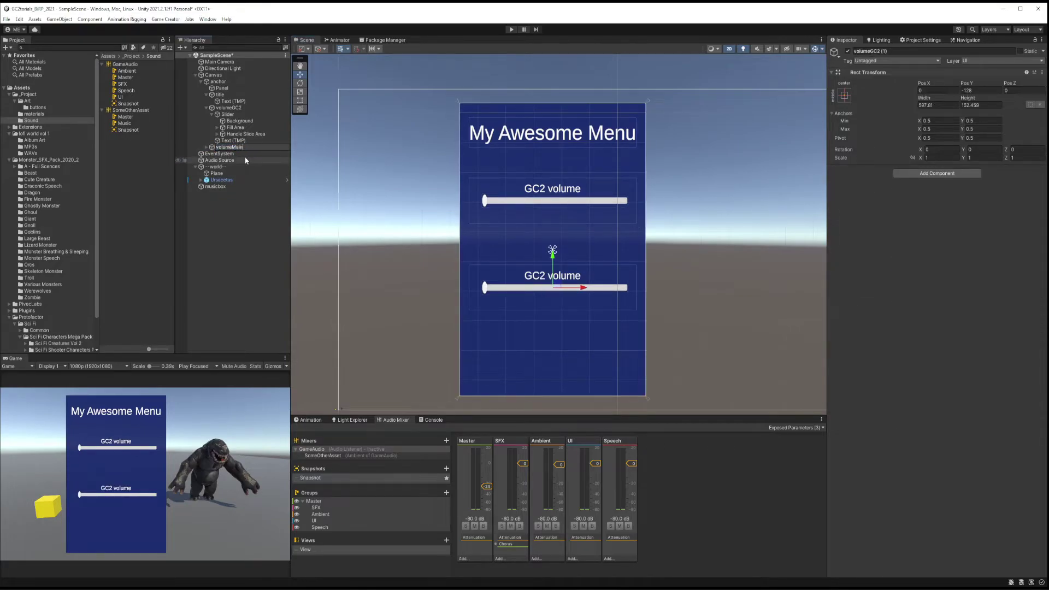
{"action": "type", "text": "MainAudio"}
{"action": "left_click", "coordinate": [552, 275]}
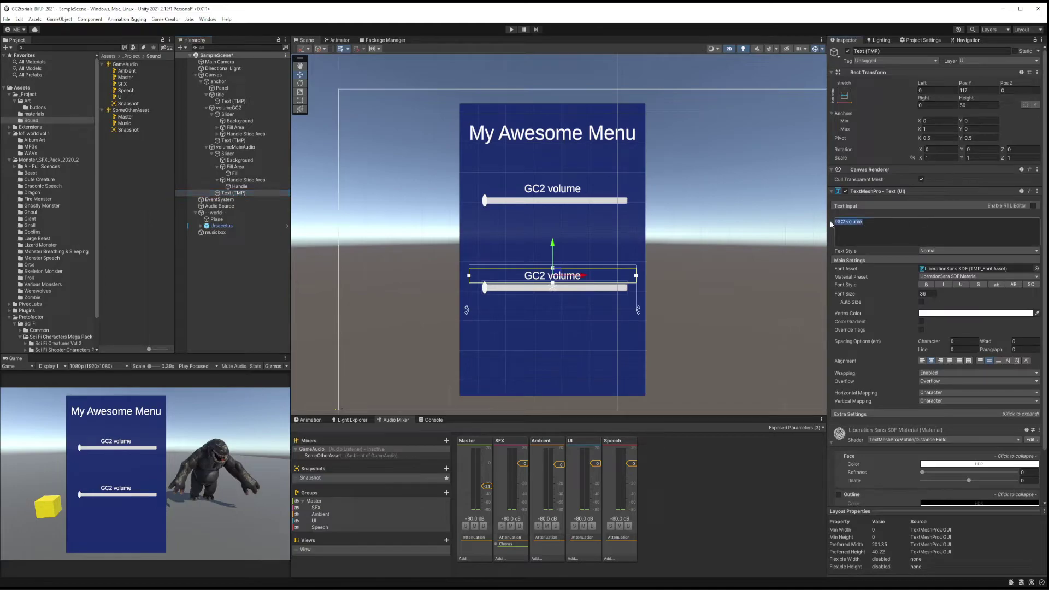
{"action": "type", "text": "V"}
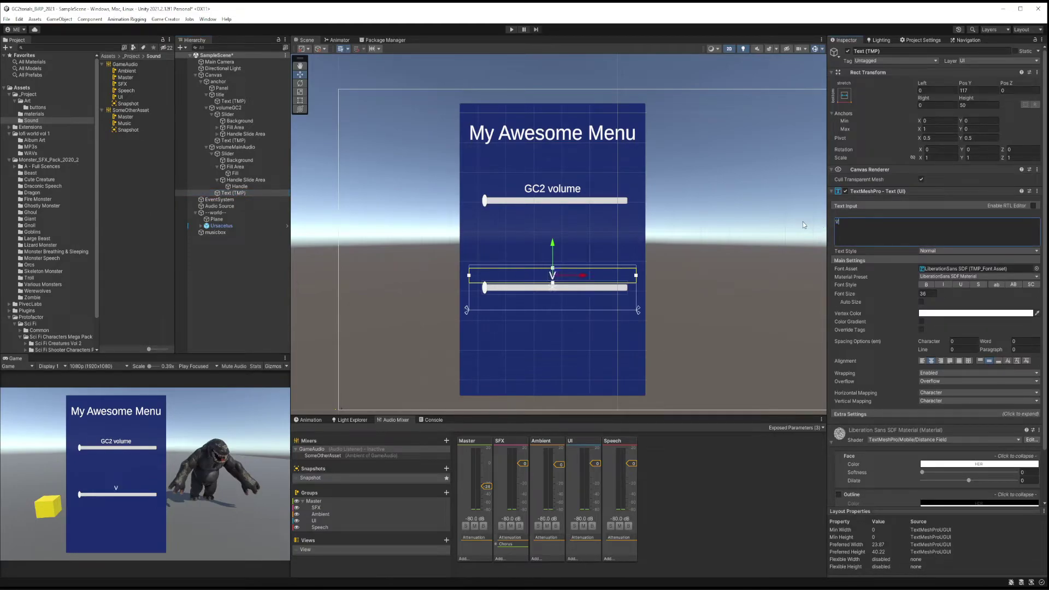
{"action": "type", "text": "olume Mixer"}
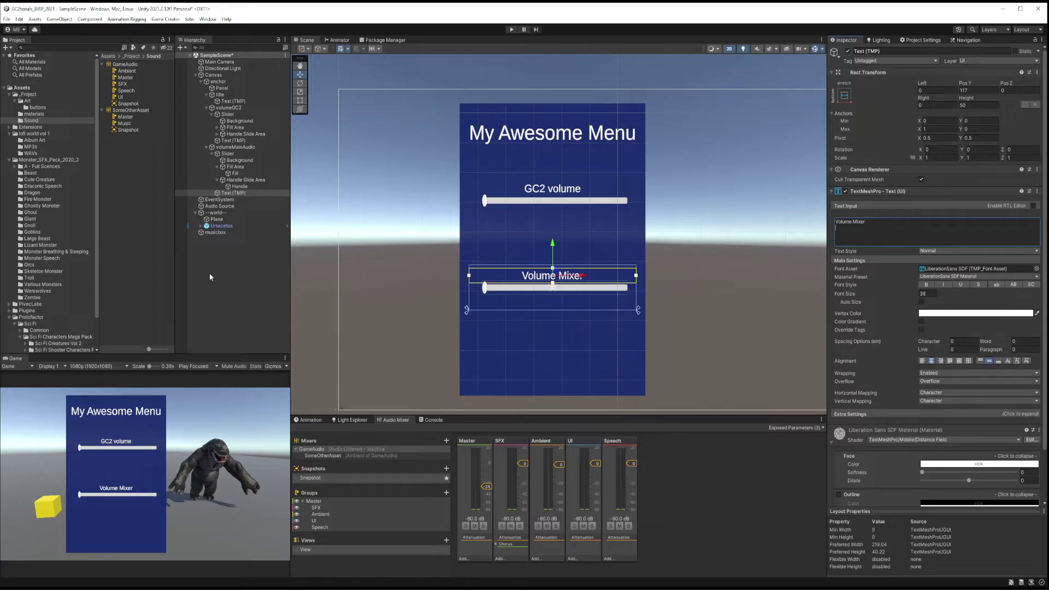
{"action": "left_click", "coordinate": [234, 288]}
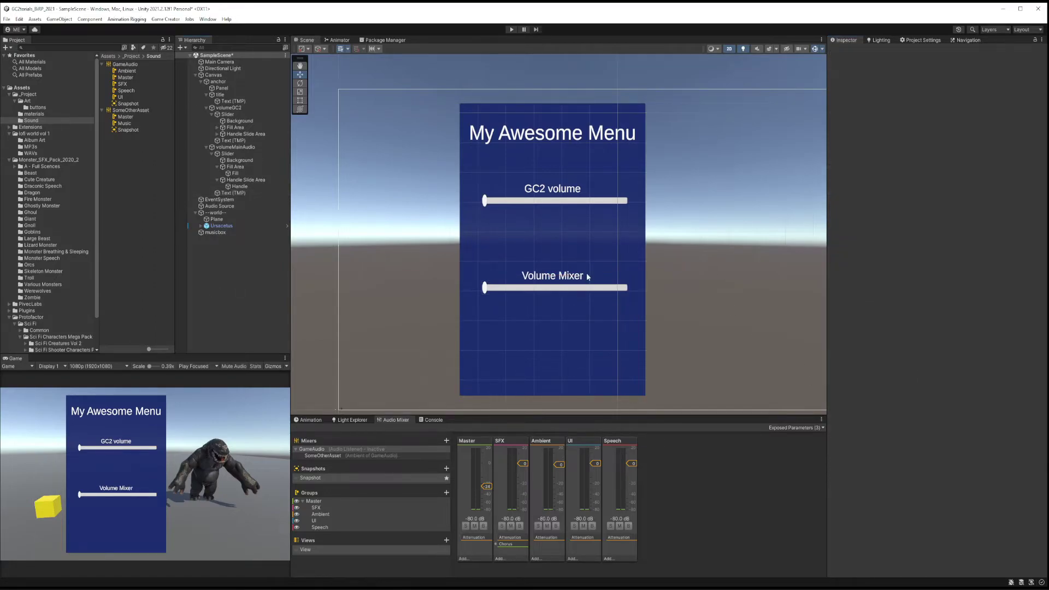
Set the Volume Mixer slider to Audio Mixer Parameter on GameAudio, checking its exposed Ambient, Master, SFX.
{"action": "left_click", "coordinate": [227, 154]}
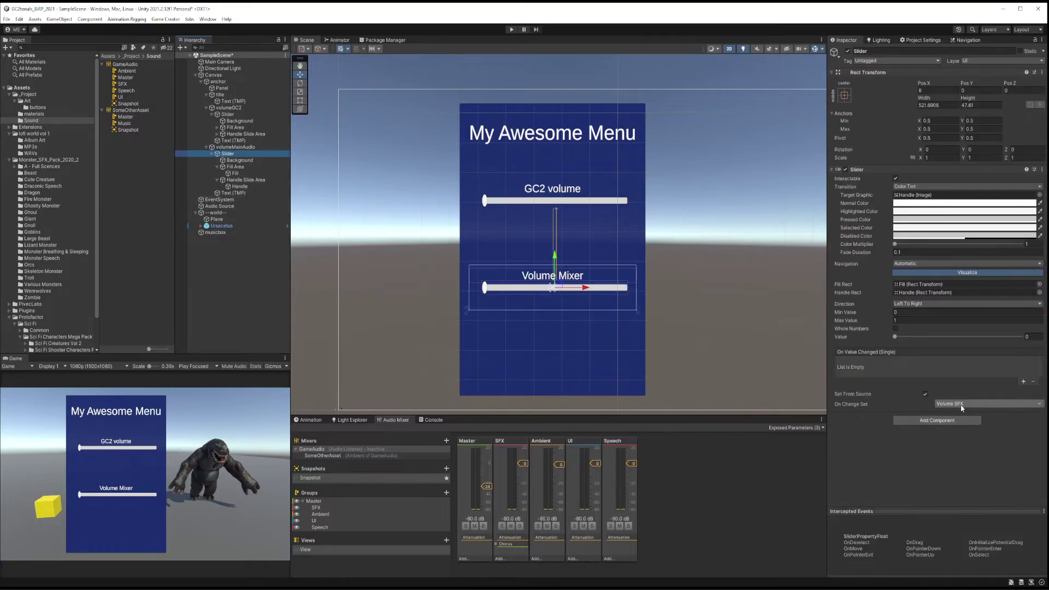
{"action": "left_click", "coordinate": [970, 403]}
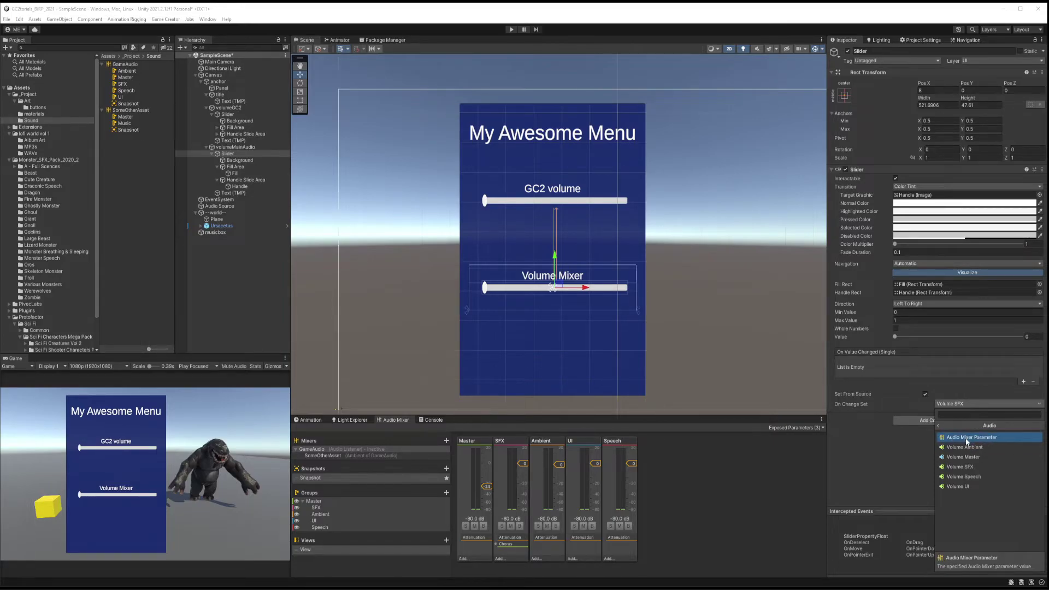
{"action": "left_click", "coordinate": [965, 438]}
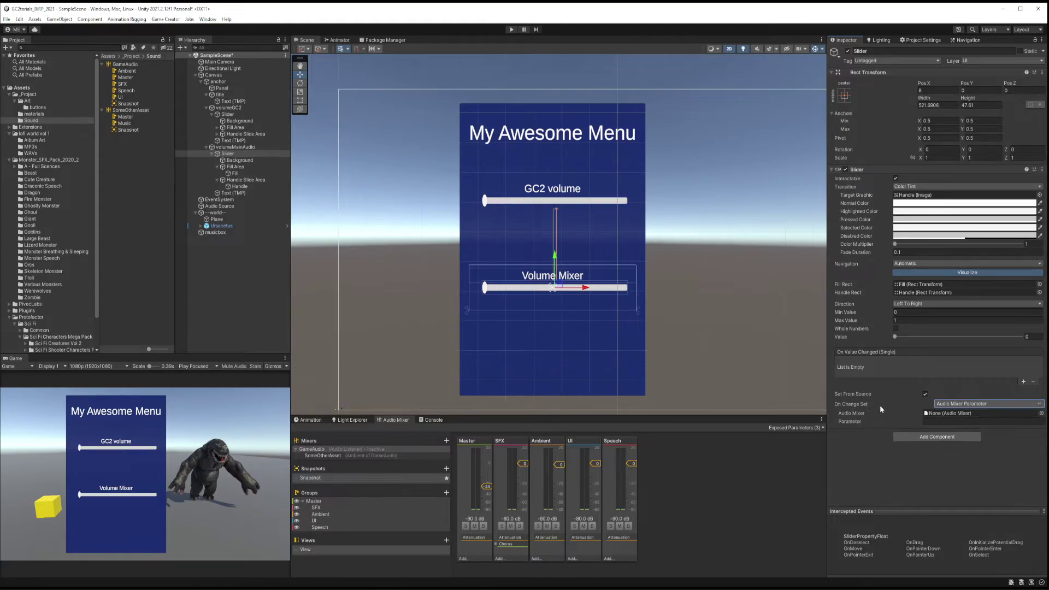
{"action": "left_click", "coordinate": [1041, 414]}
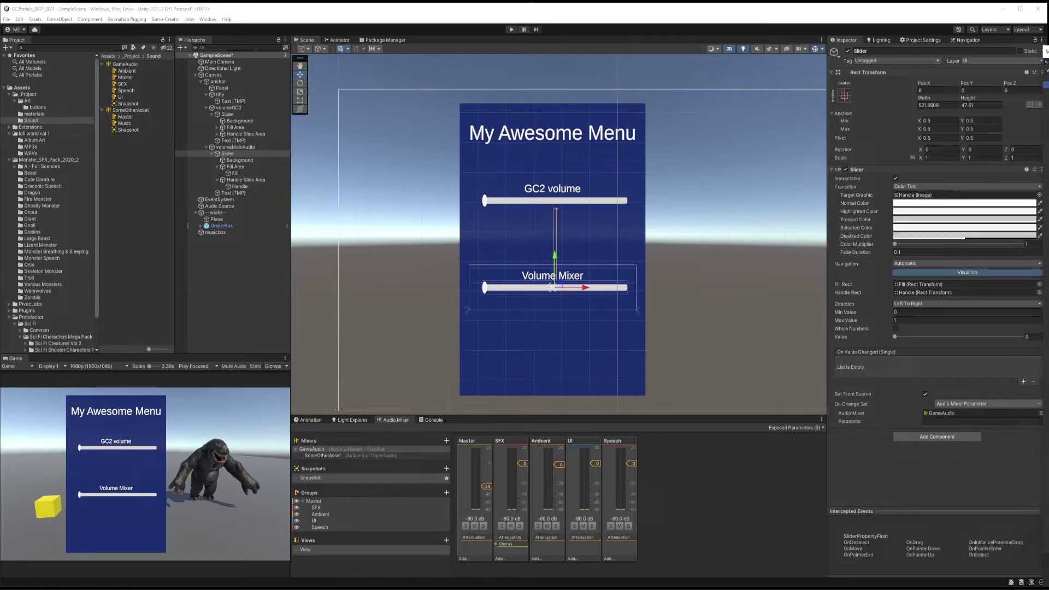
{"action": "left_click", "coordinate": [983, 421]}
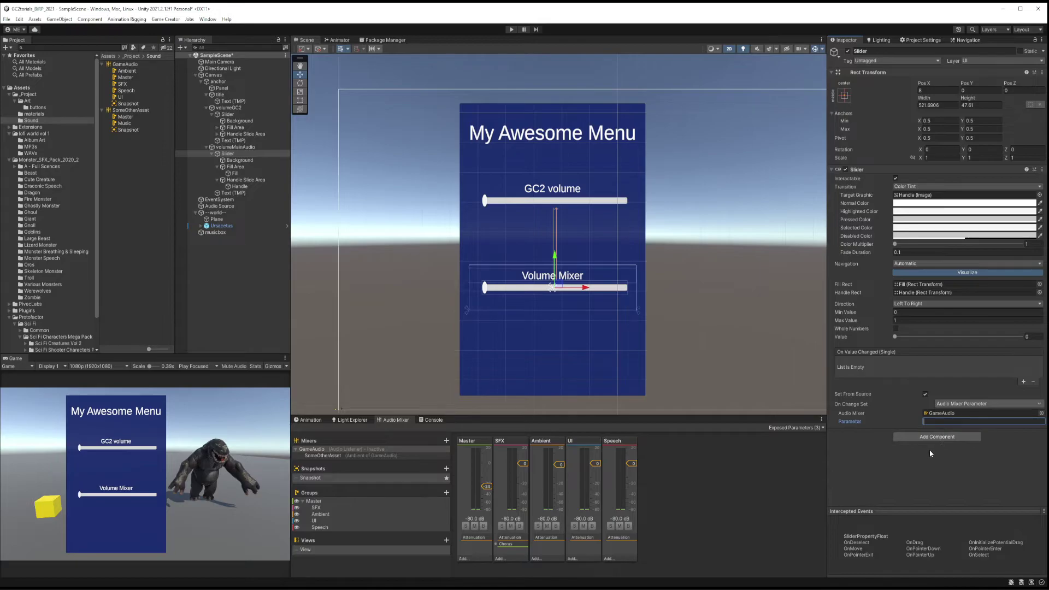
{"action": "left_click", "coordinate": [781, 428]}
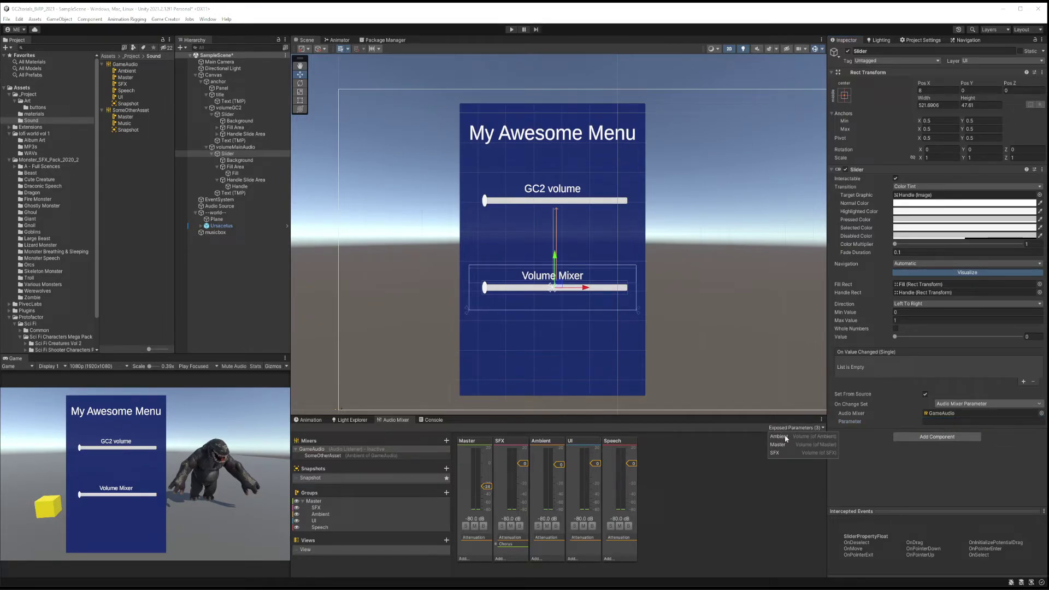
{"action": "left_click", "coordinate": [782, 437]}
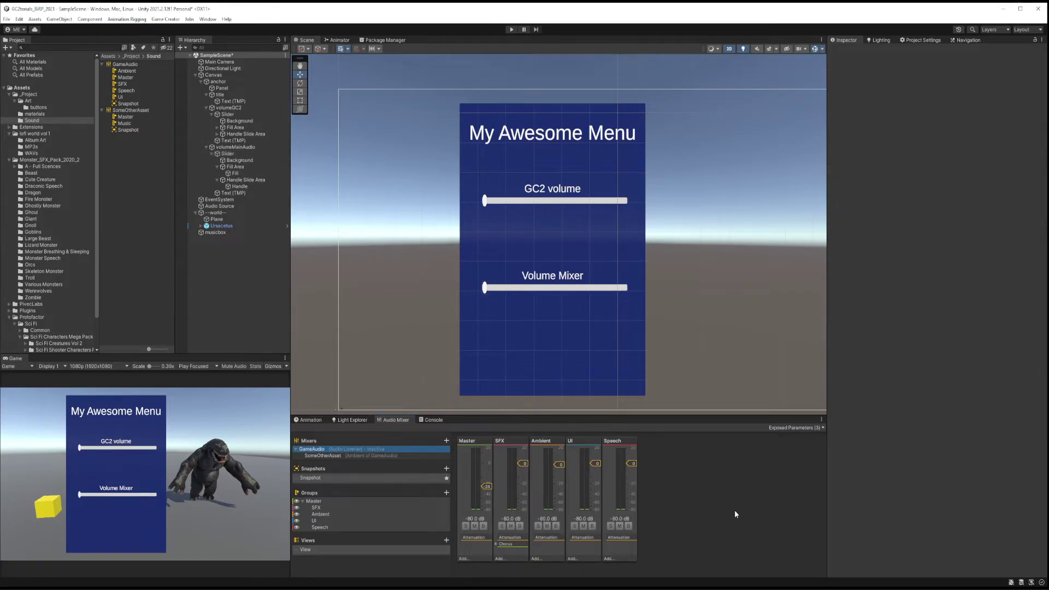
Unexpose the Ambient group's Volume parameter on the GameAudio mixer.
{"action": "left_click", "coordinate": [546, 441]}
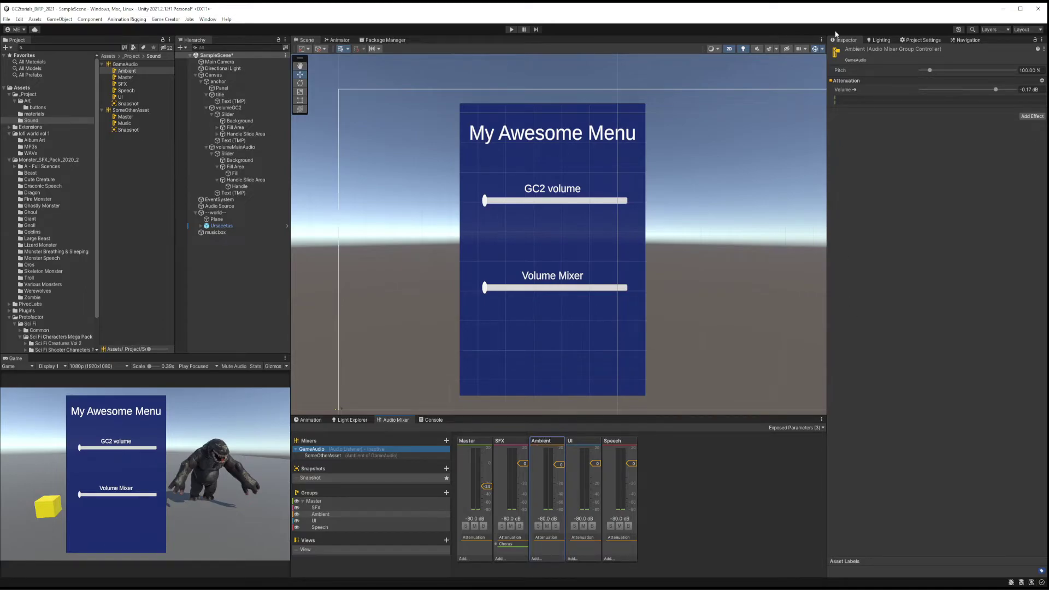
{"action": "right_click", "coordinate": [848, 90]}
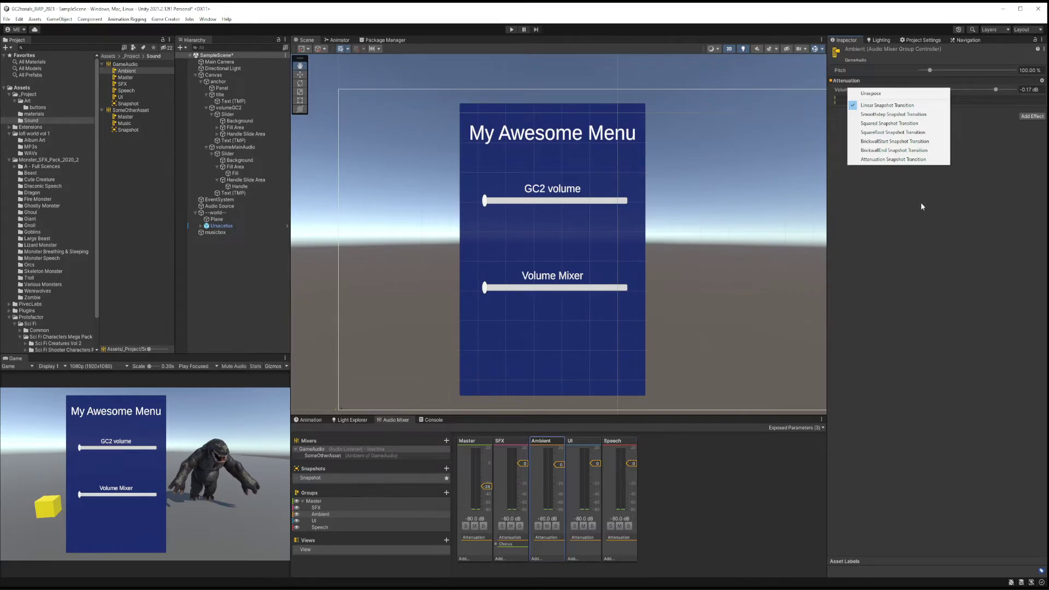
{"action": "left_click", "coordinate": [873, 94]}
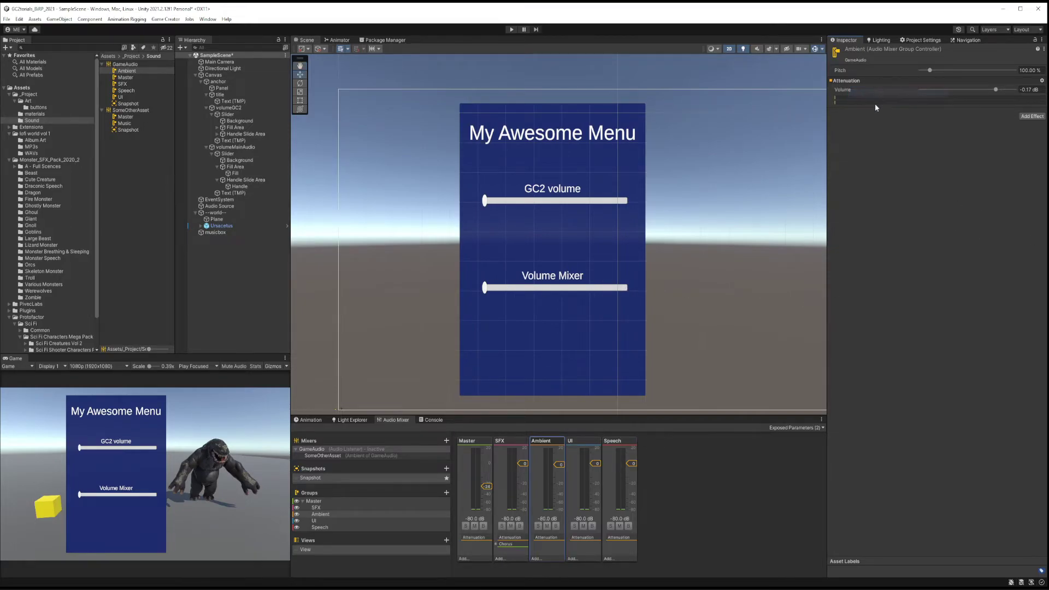
{"action": "left_click", "coordinate": [806, 430]}
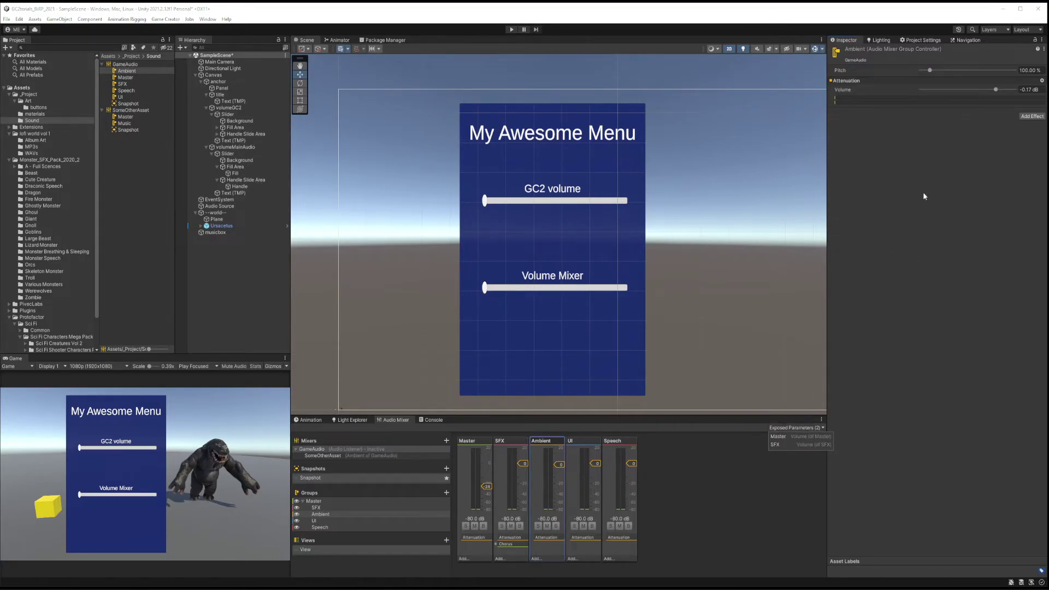
Re-expose Ambient Volume to script and rename MyExposedParam to Music.
{"action": "right_click", "coordinate": [843, 90]}
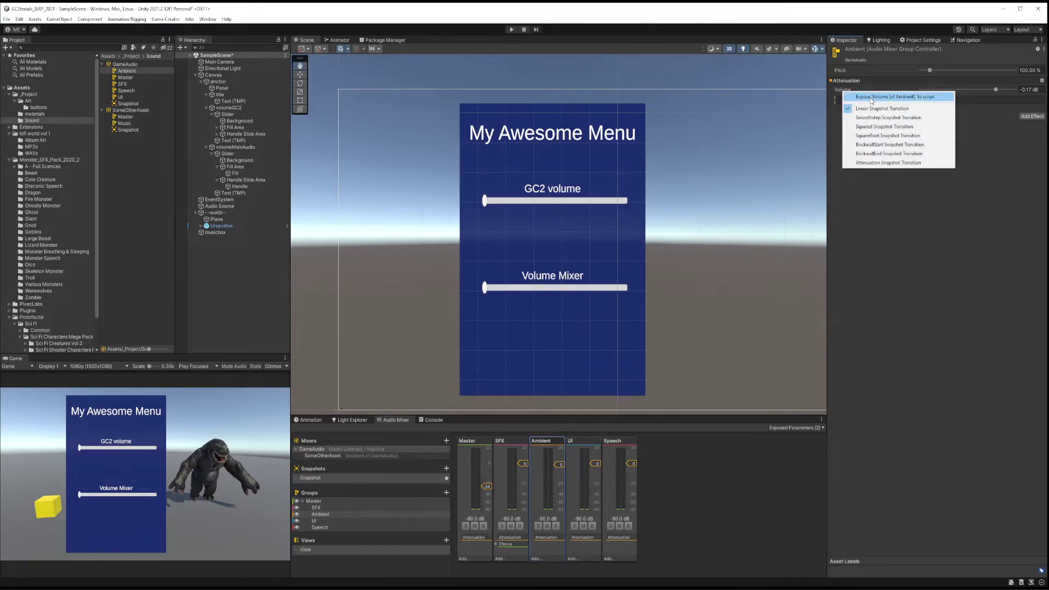
{"action": "left_click", "coordinate": [872, 99]}
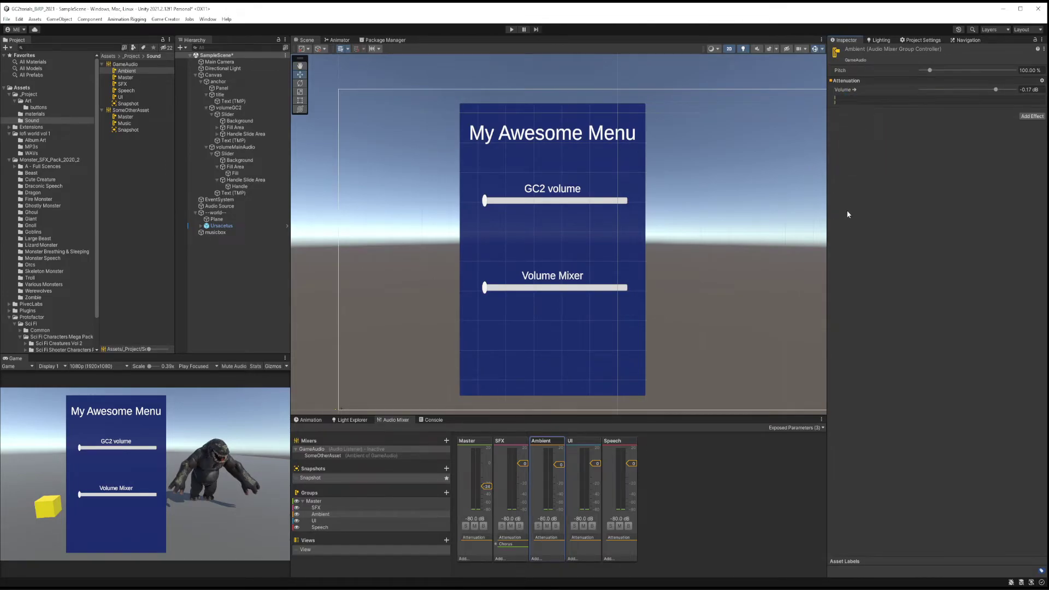
{"action": "left_click", "coordinate": [820, 428]}
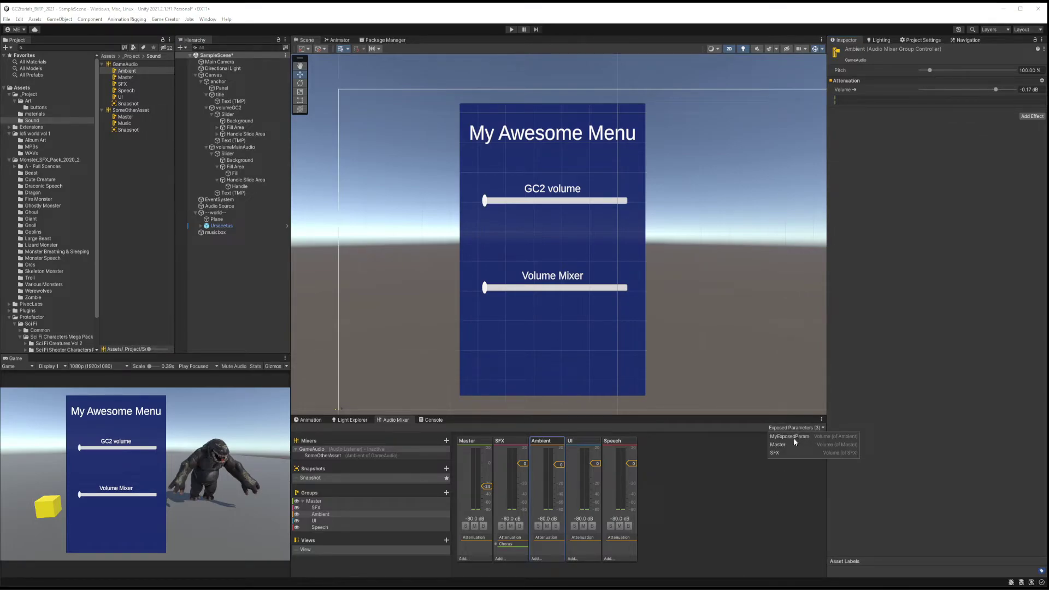
{"action": "right_click", "coordinate": [793, 437]}
{"action": "left_click", "coordinate": [808, 447]}
{"action": "type", "text": "A"}
{"action": "type", "text": "Music"}
{"action": "key", "text": "Return"}
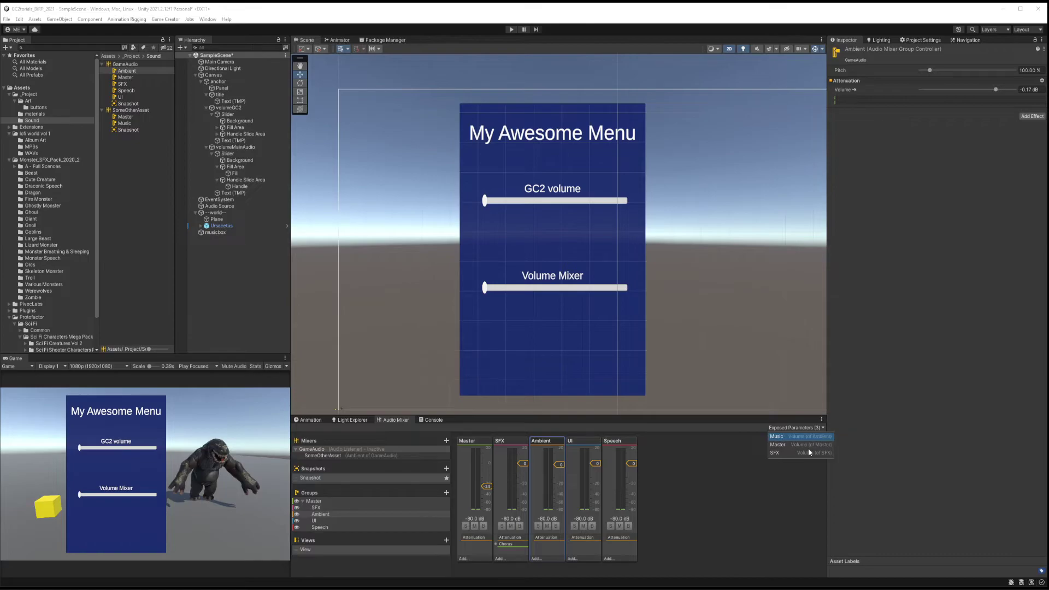
Set the Volume Mixer slider's Parameter name to Music.
{"action": "left_click", "coordinate": [739, 505]}
{"action": "left_click", "coordinate": [227, 153]}
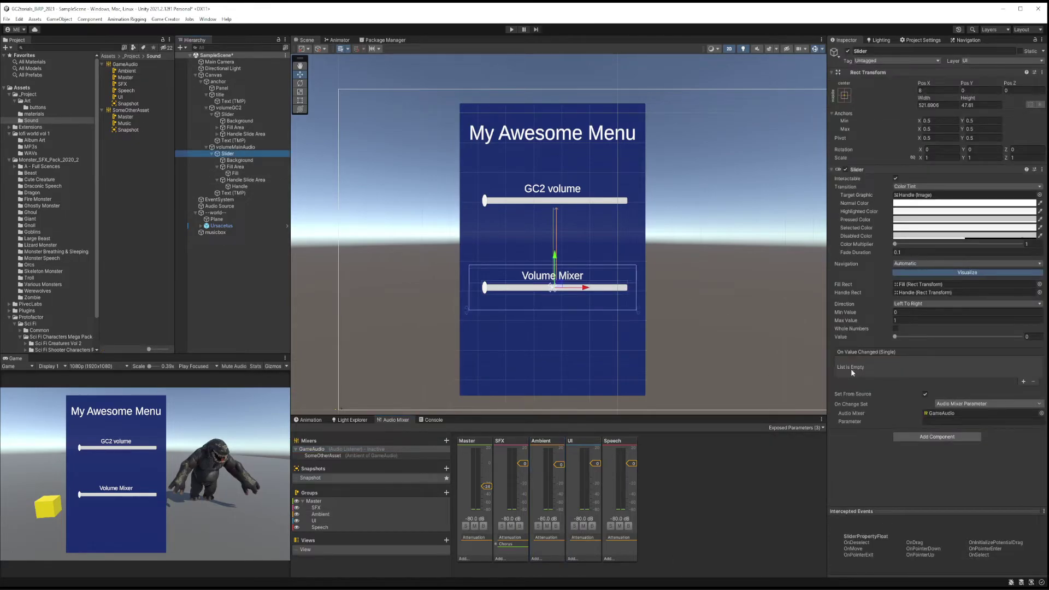
{"action": "left_click", "coordinate": [943, 421]}
{"action": "type", "text": "Music"}
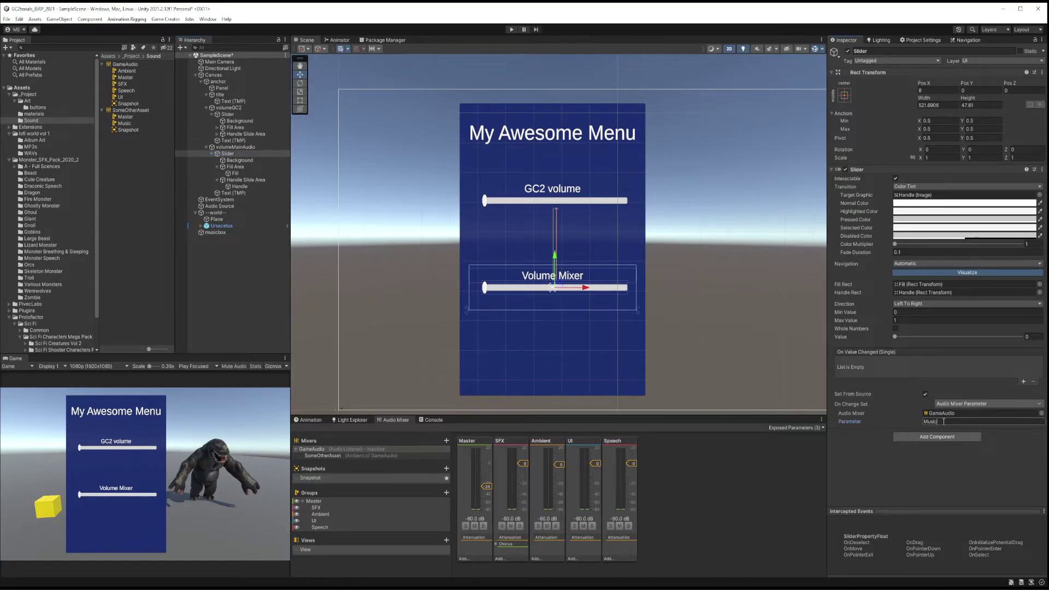
{"action": "left_click", "coordinate": [915, 471]}
Try lowering GameAudio's Ambient volume to -4.30 dB, then undo the change.
{"action": "left_click", "coordinate": [724, 474]}
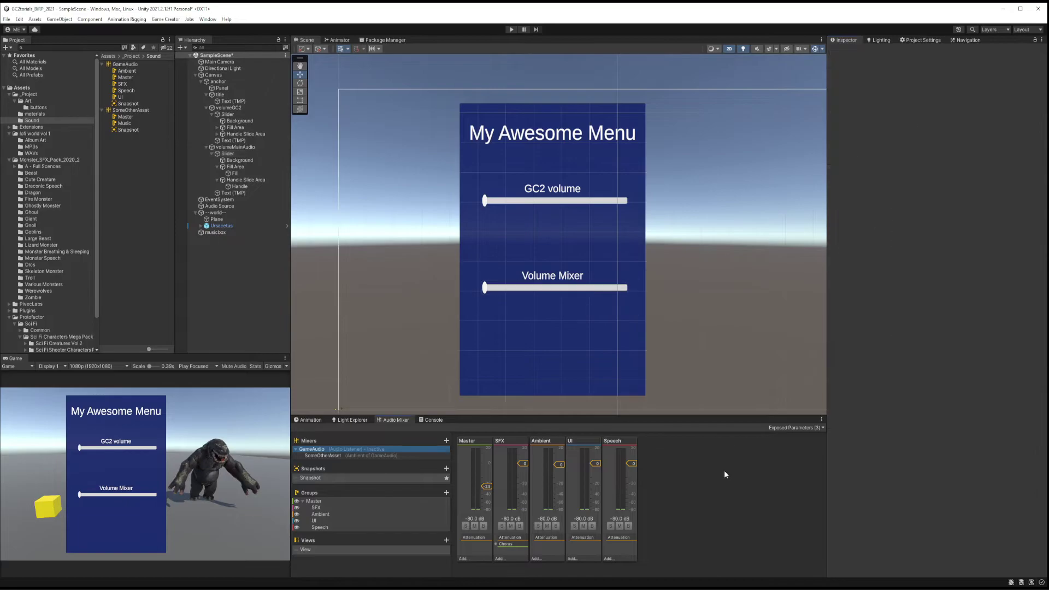
{"action": "left_click", "coordinate": [548, 445]}
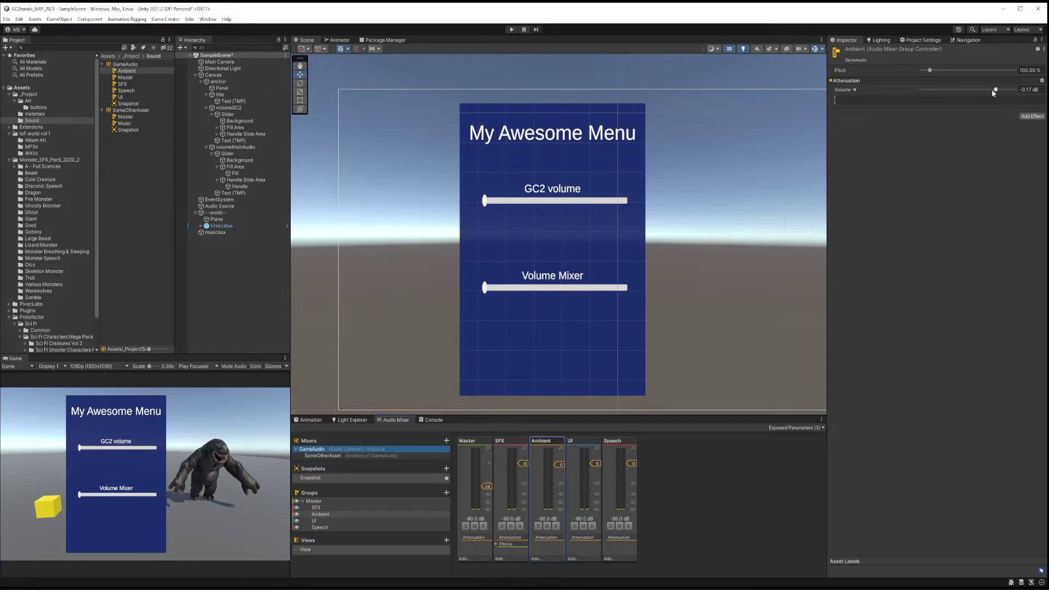
{"action": "mouse_move", "coordinate": [996, 91]}
{"action": "left_mouse_down"}
{"action": "mouse_move", "coordinate": [976, 91]}
{"action": "mouse_move", "coordinate": [992, 94]}
{"action": "mouse_move", "coordinate": [980, 90]}
{"action": "mouse_move", "coordinate": [980, 99]}
{"action": "left_mouse_up"}
{"action": "key", "text": "ctrl+z"}
{"action": "key", "text": "ctrl+z"}
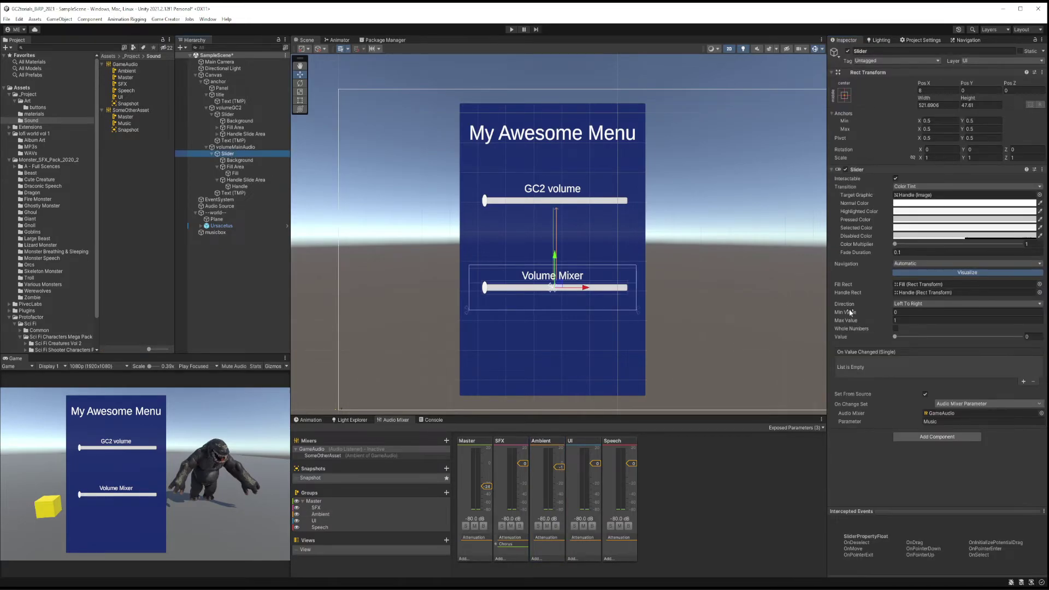
Give the slider Min Value -20, Max Value 10 and starting Value -1.
{"action": "left_click", "coordinate": [869, 311]}
{"action": "type", "text": "-20"}
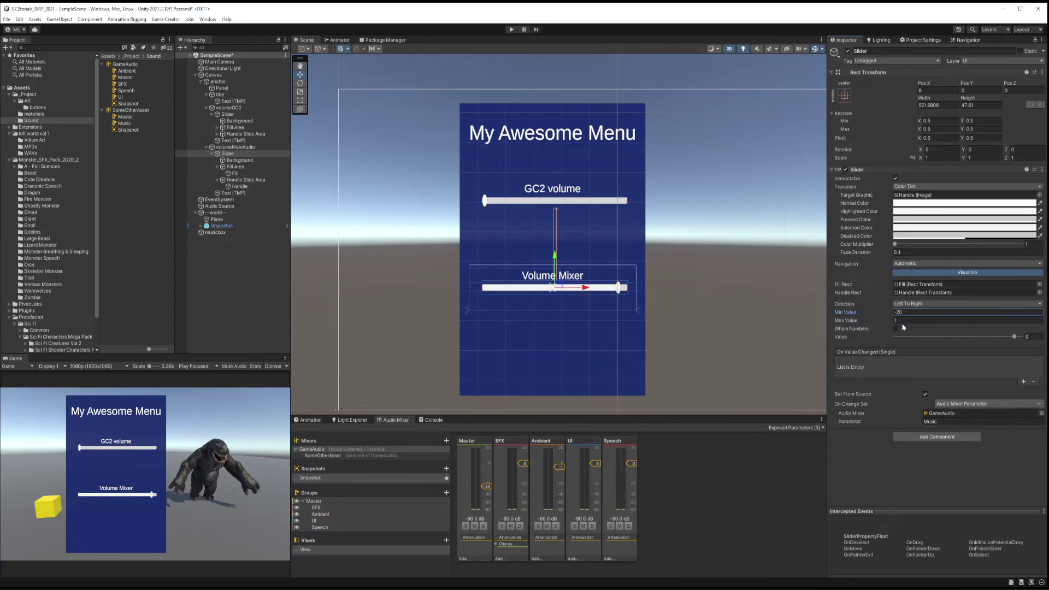
{"action": "left_click", "coordinate": [877, 321]}
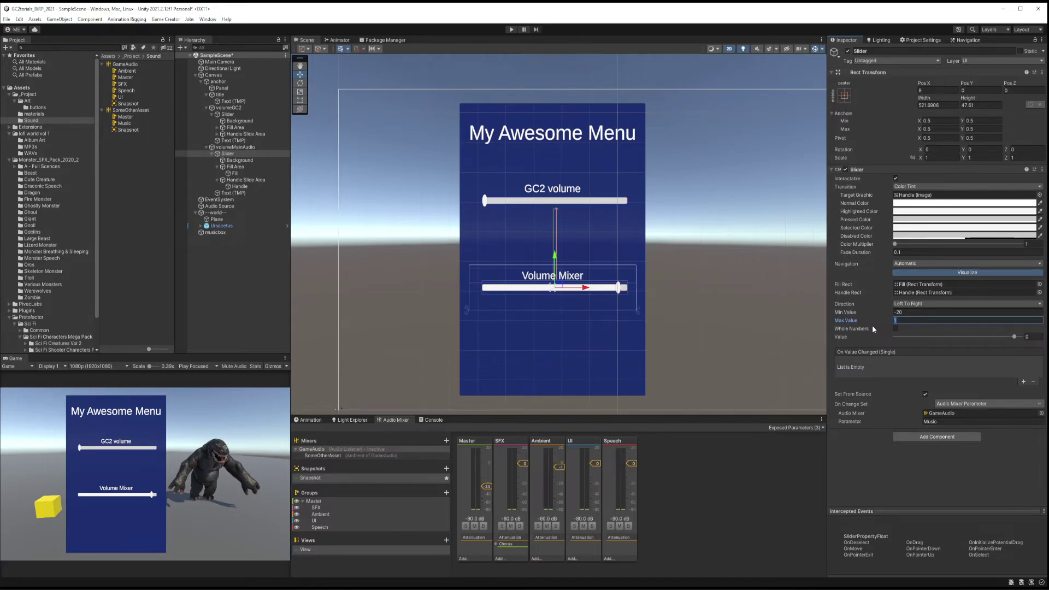
{"action": "type", "text": "10"}
{"action": "left_click", "coordinate": [1032, 336]}
{"action": "type", "text": "-1"}
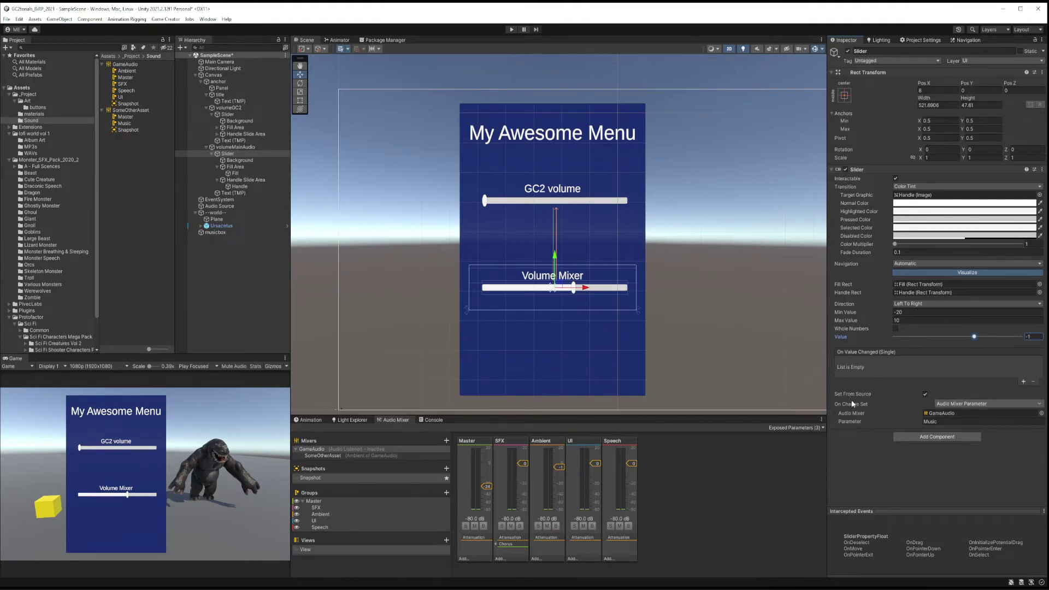
Enter Play mode, drop the GC2 volume near minimum, and push the Volume Mixer slider up.
{"action": "key", "text": "ctrl+p"}
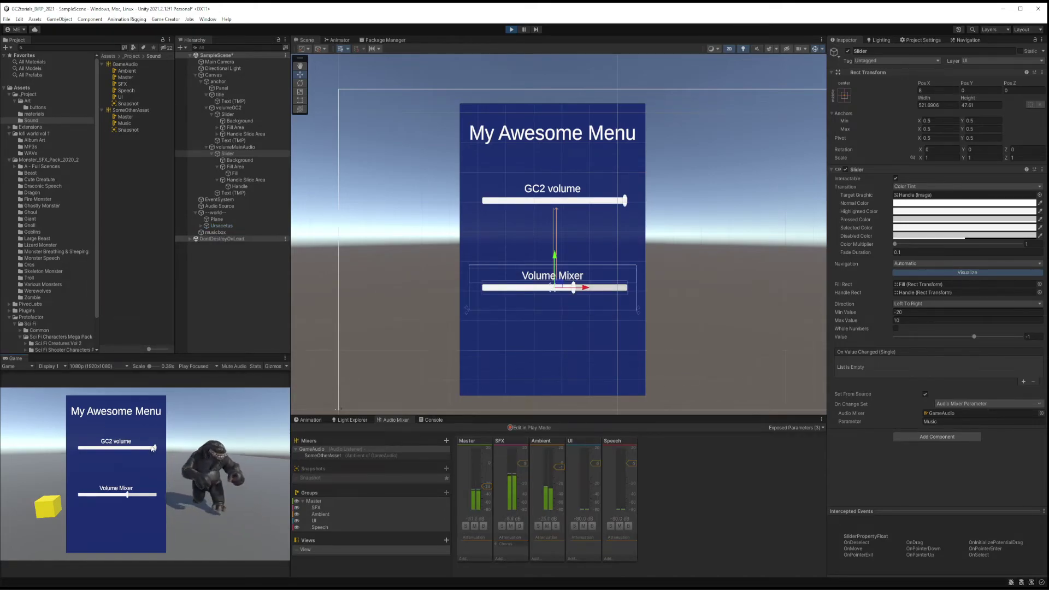
{"action": "left_click_drag", "start_coordinate": [155, 449], "coordinate": [86, 450]}
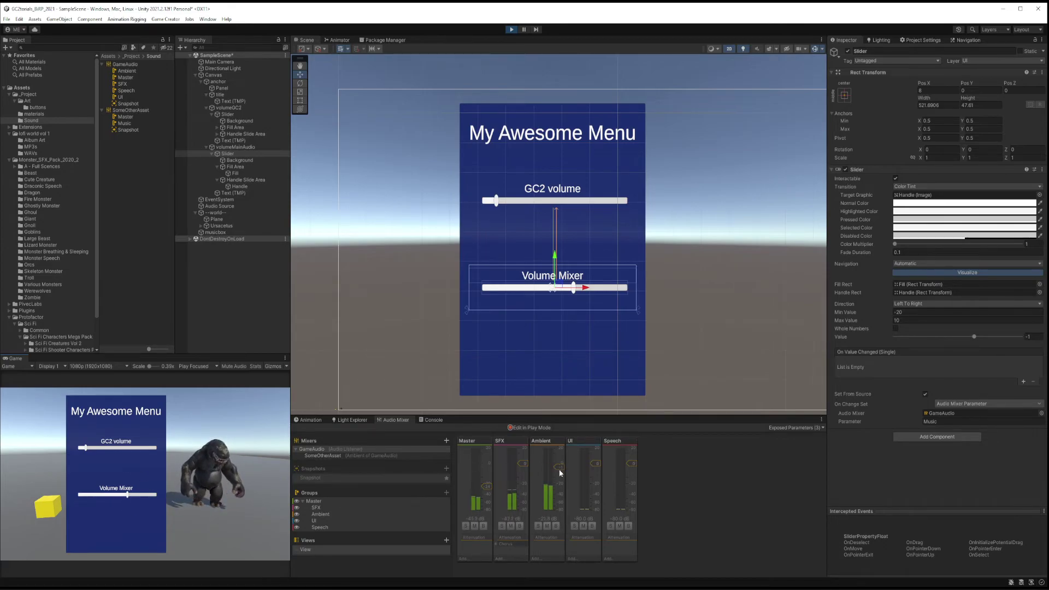
{"action": "left_click_drag", "start_coordinate": [126, 497], "coordinate": [65, 499]}
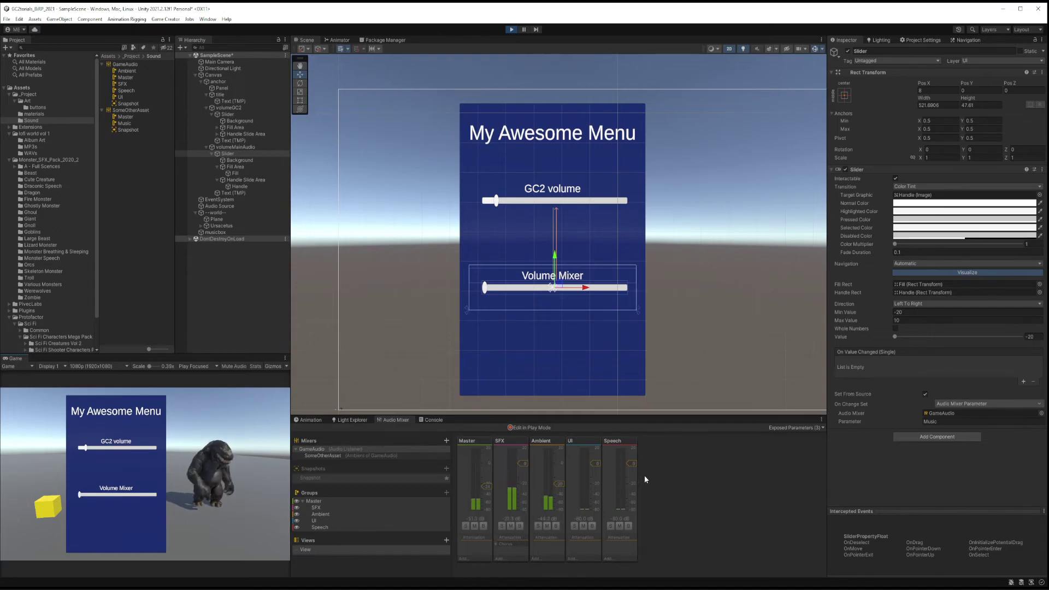
Sweep the Volume Mixer through its range, raise GC2 volume most of the way, then fine-tune the mixer level.
{"action": "left_click_drag", "start_coordinate": [80, 494], "coordinate": [104, 516]}
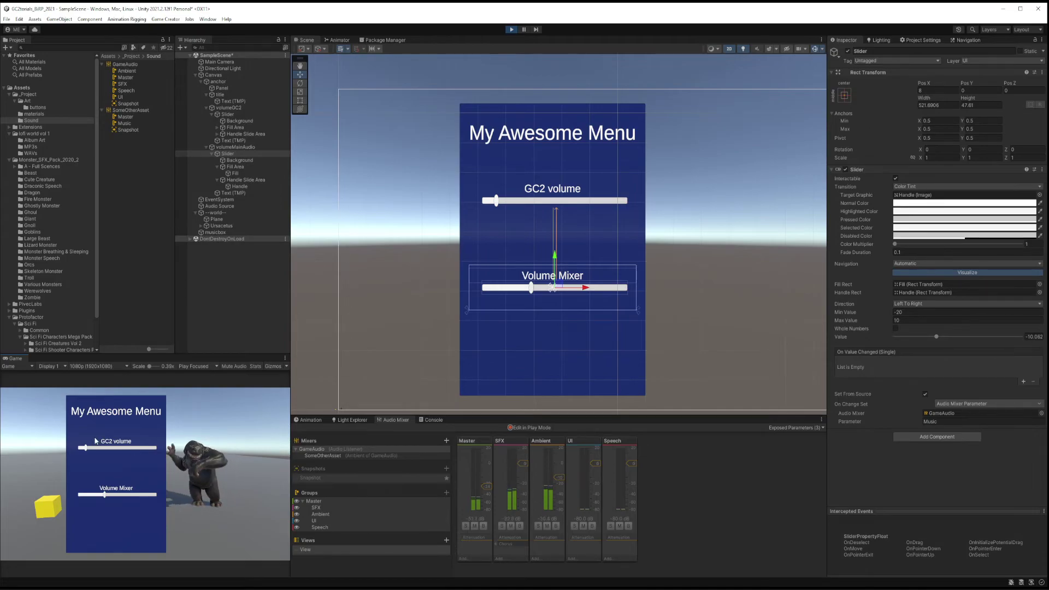
{"action": "left_click_drag", "start_coordinate": [85, 448], "coordinate": [140, 452]}
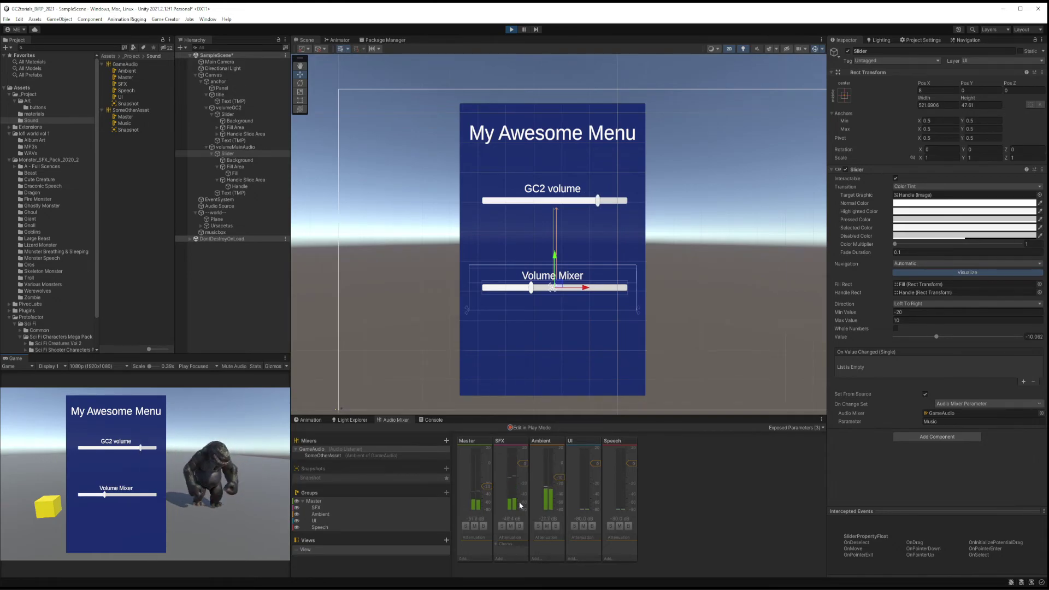
{"action": "left_click_drag", "start_coordinate": [114, 493], "coordinate": [134, 494]}
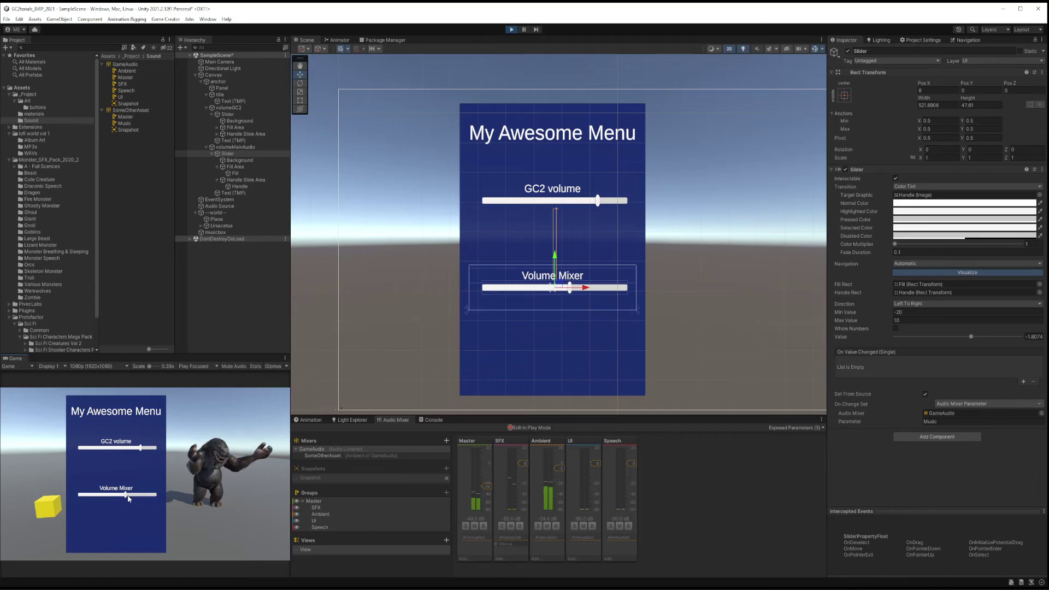
{"action": "left_click_drag", "start_coordinate": [125, 498], "coordinate": [137, 498]}
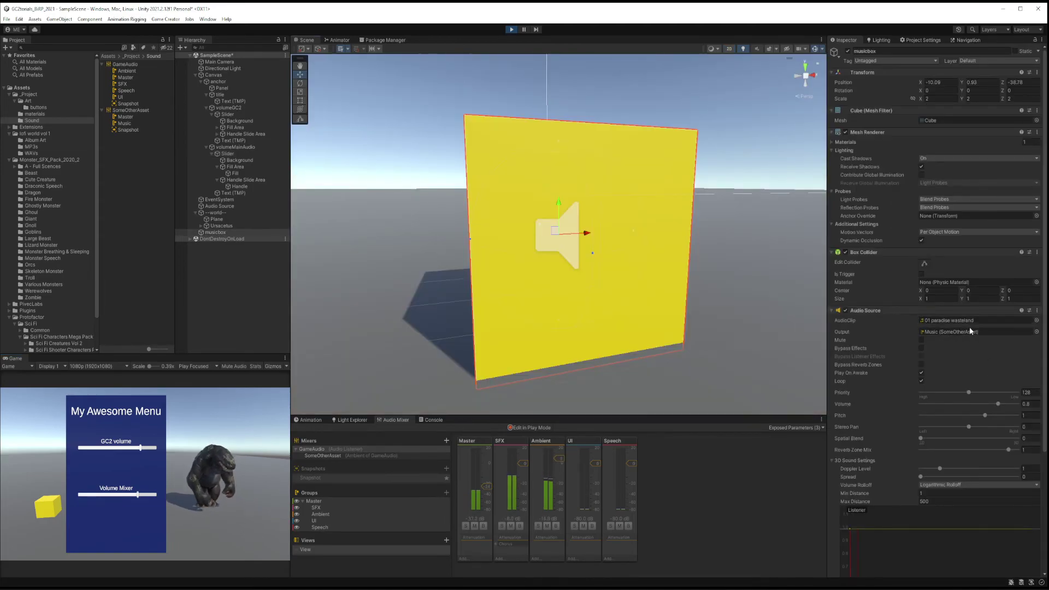
Compare the SomeOtherAsset and GameAudio mixer groups, then max out the Volume Mixer slider.
{"action": "left_click", "coordinate": [327, 456]}
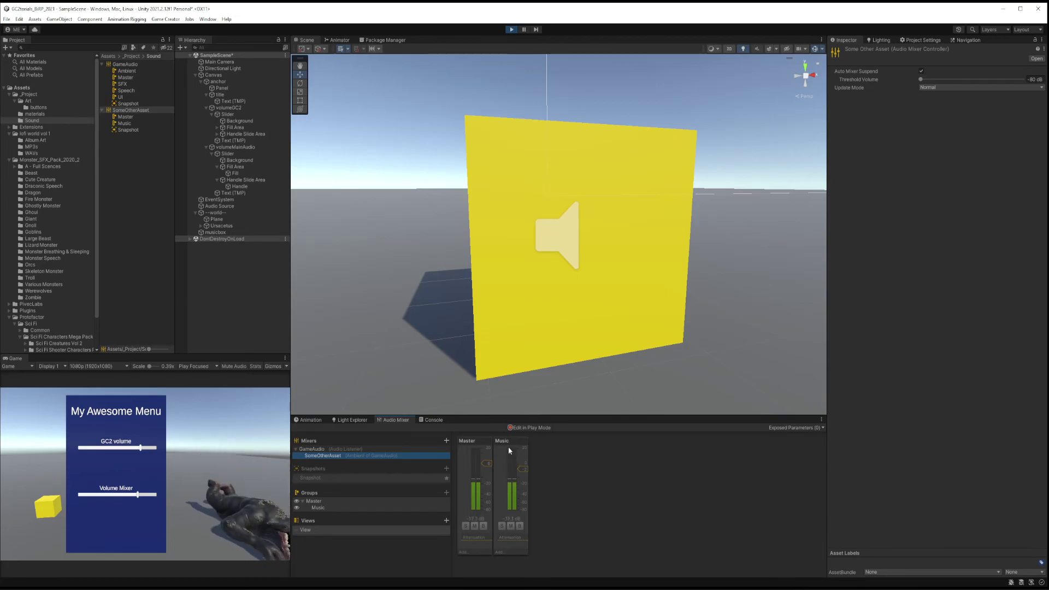
{"action": "left_click", "coordinate": [320, 448]}
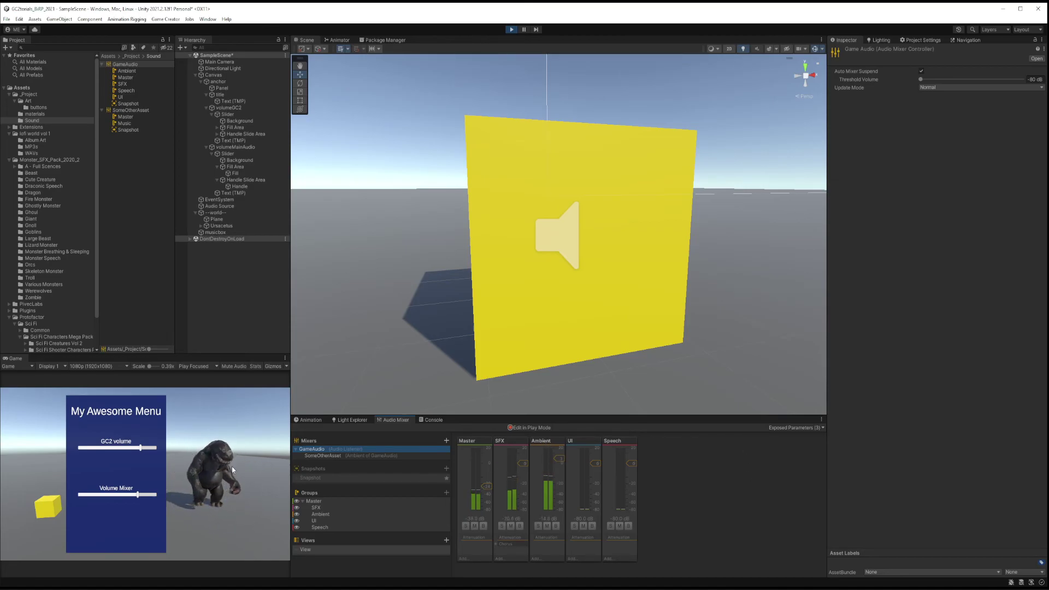
{"action": "mouse_move", "coordinate": [137, 495]}
{"action": "left_mouse_down"}
{"action": "mouse_move", "coordinate": [158, 495]}
{"action": "mouse_move", "coordinate": [123, 495]}
{"action": "mouse_move", "coordinate": [136, 495]}
{"action": "left_mouse_up"}
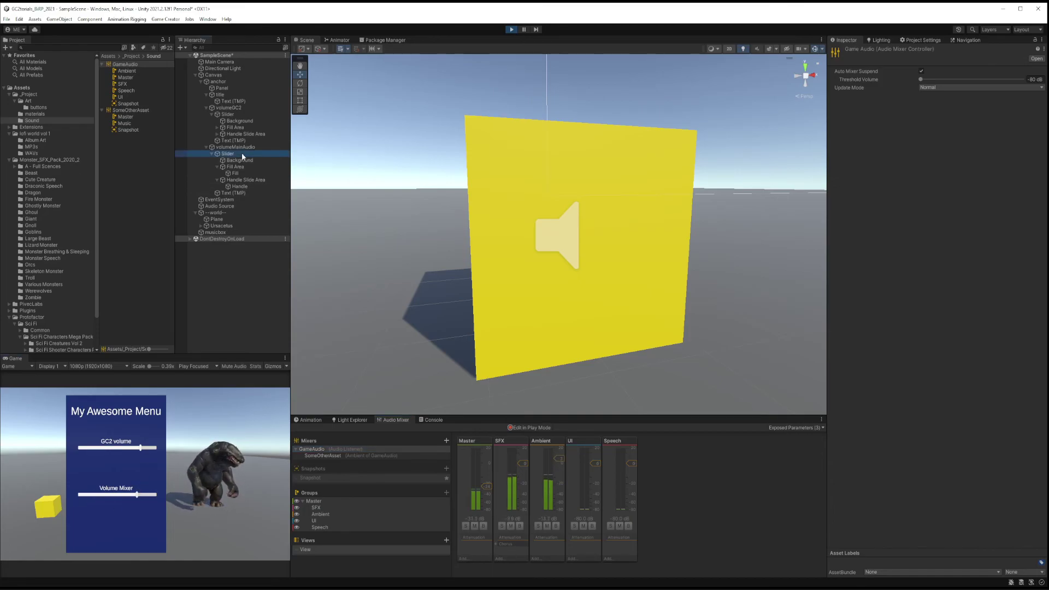
Stop Play mode and select the UI group in the Audio Mixer.
{"action": "key", "text": "ctrl+p"}
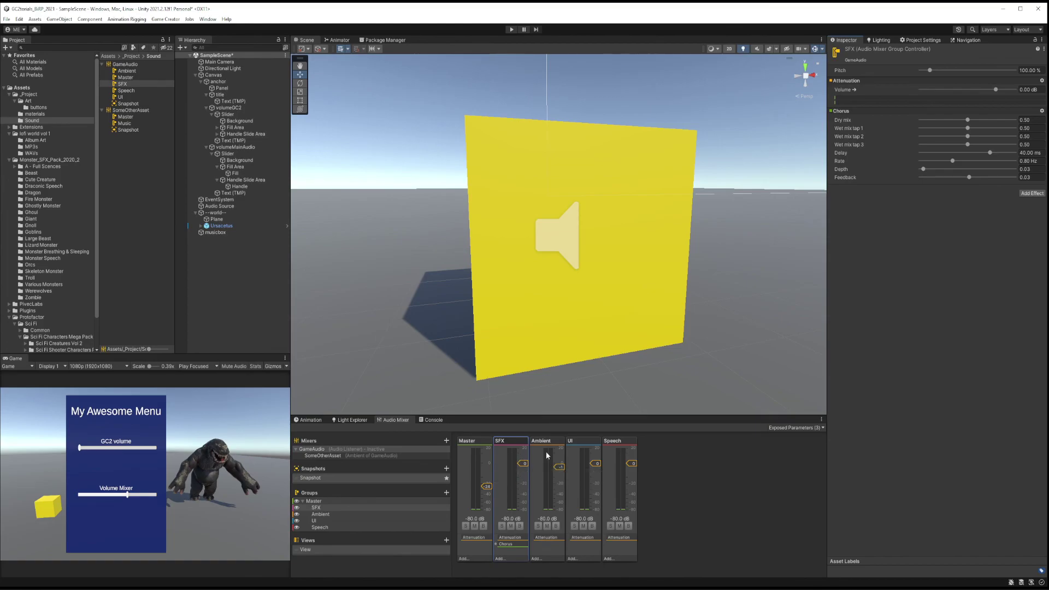
{"action": "left_click", "coordinate": [584, 492]}
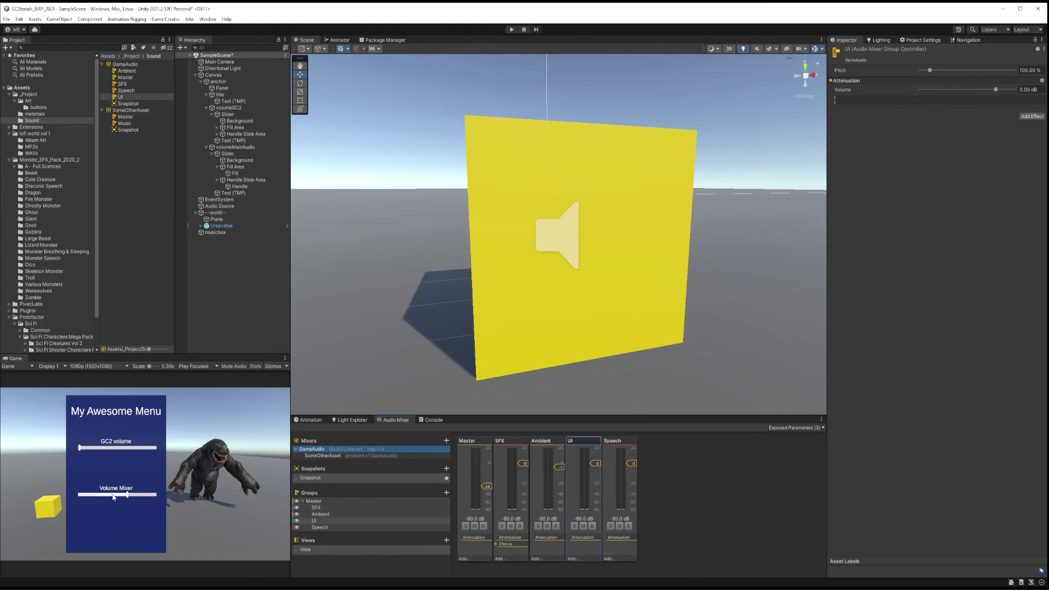